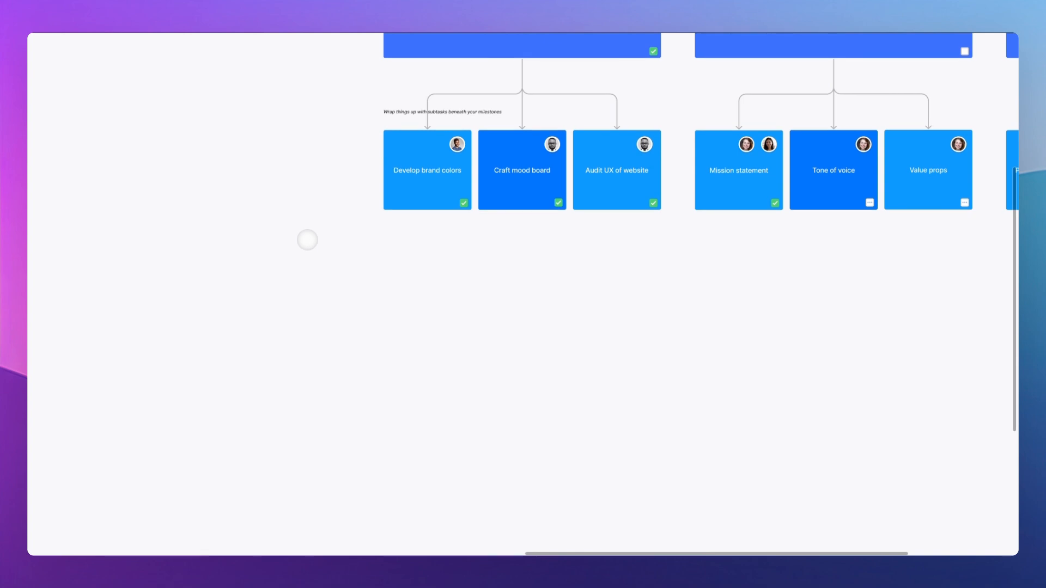
- Draw a diagonal arrow about 333 px long on the empty canvas below the blue task cards
key(ctrl+backslash)
scroll(307, 239, up, 3)
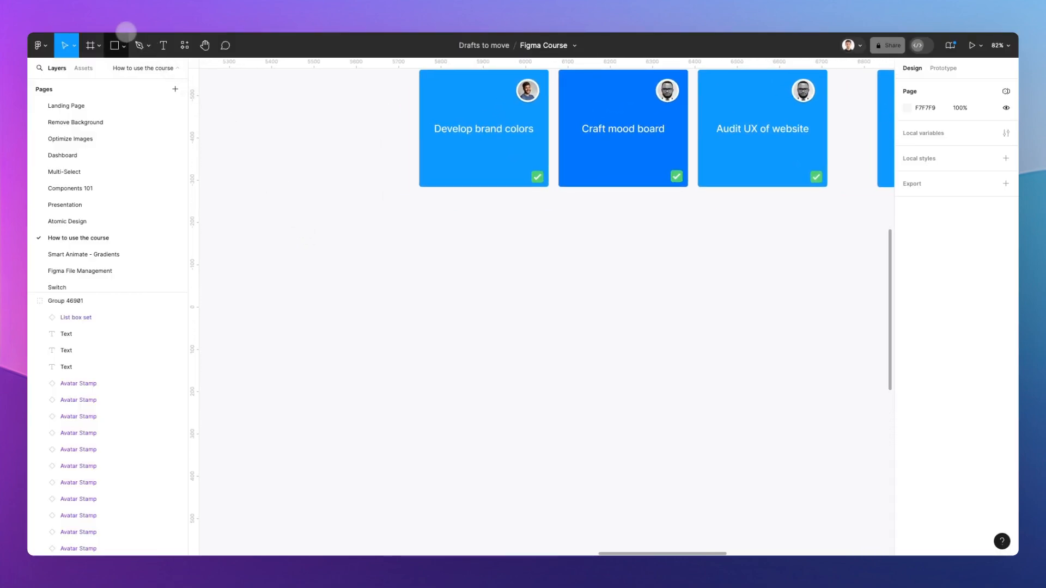
click(122, 45)
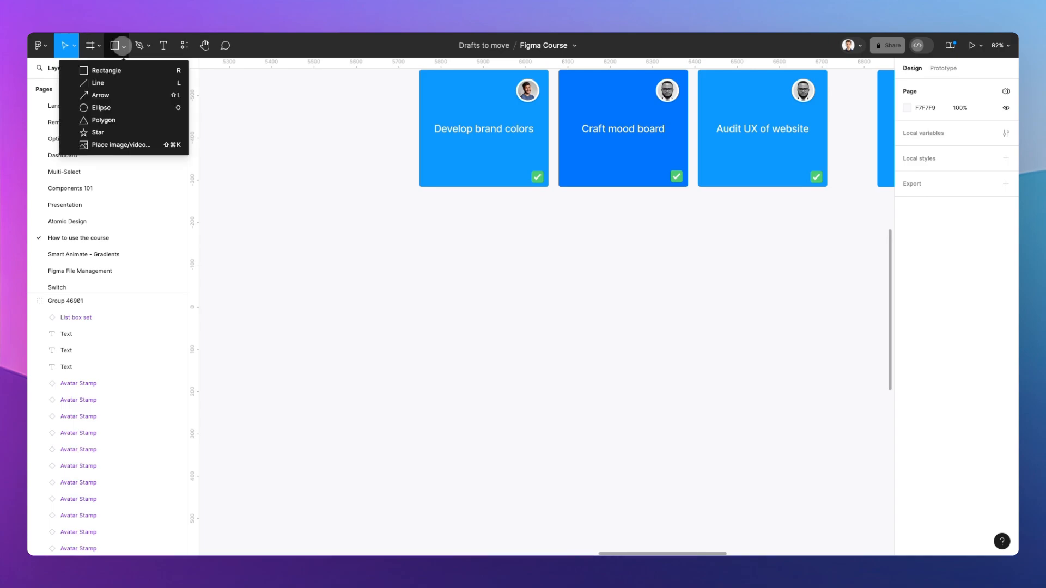
click(121, 90)
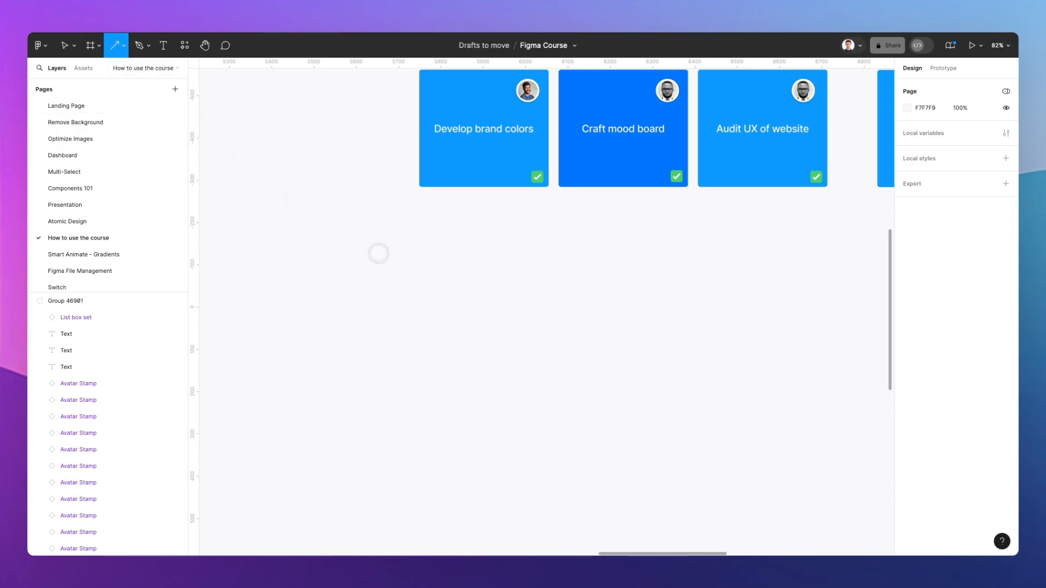
drag(388, 259, 505, 327)
scroll(491, 311, up, 5)
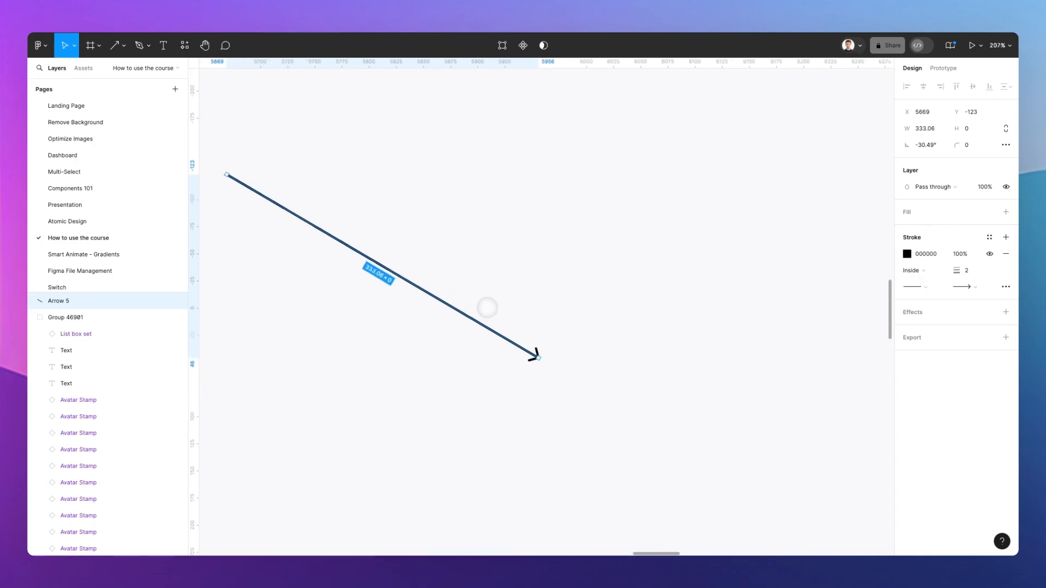
- Set the diagonal arrow's stroke weight to 11 and deselect it
scroll(487, 308, down, 1)
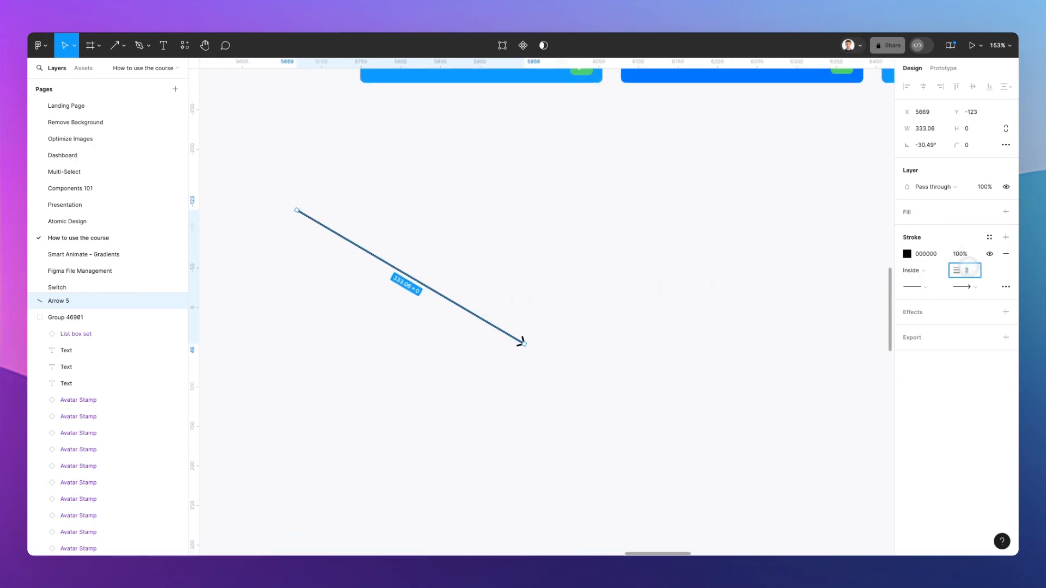
text(12)
key(Return)
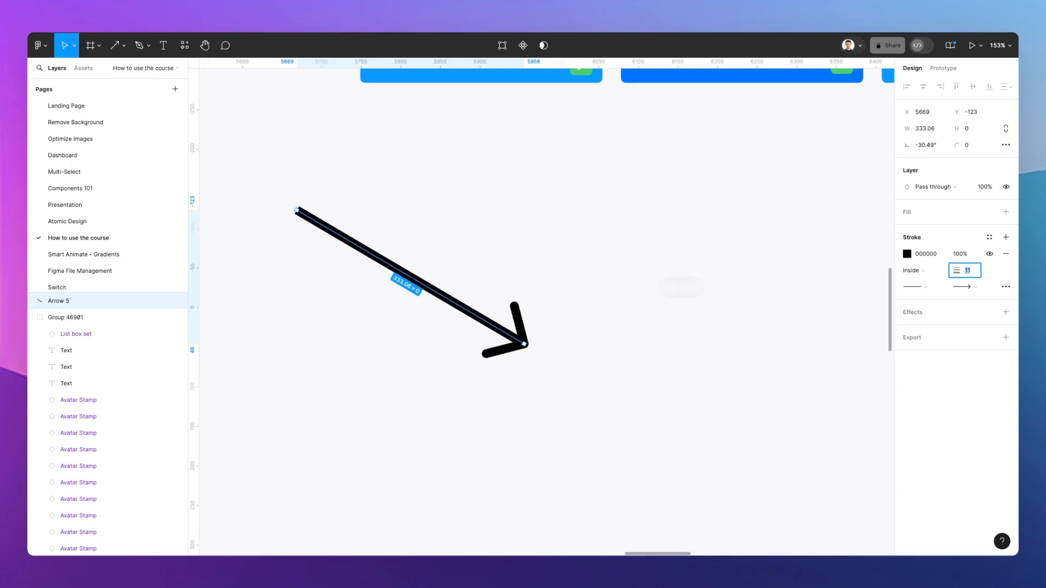
click(520, 271)
scroll(440, 303, down, 3)
scroll(439, 304, right, 1)
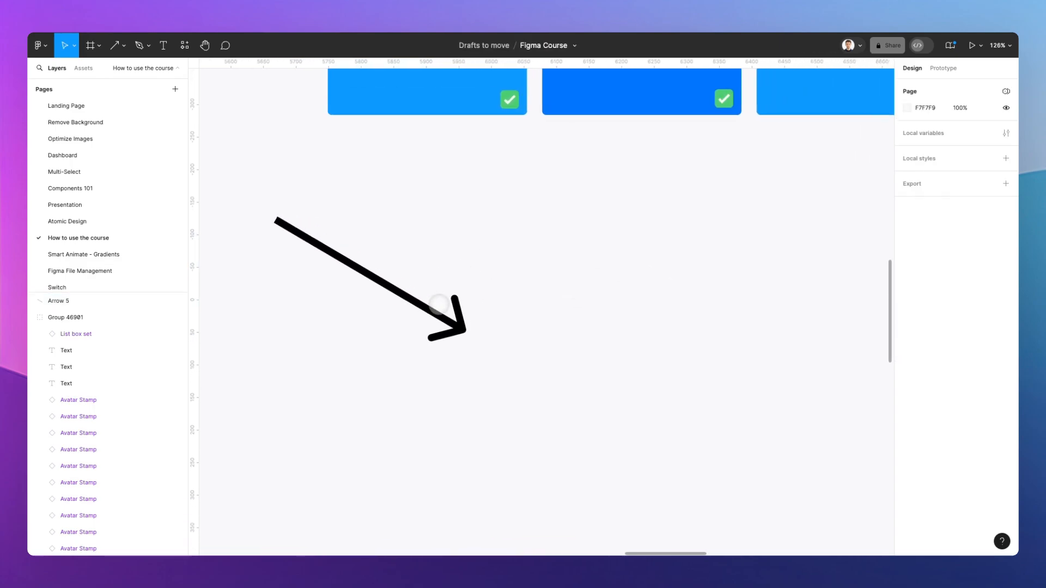
scroll(439, 305, down, 1)
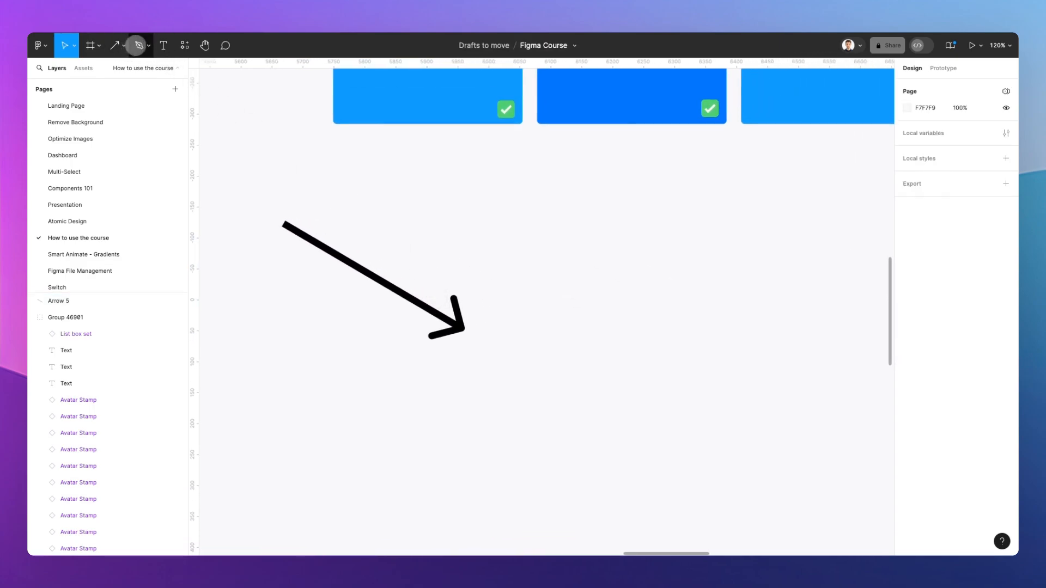
- Draw an open stepped path of about 620 × 308 beside the arrow with the Pen tool: horizontal, vertical, then horizontal segments
click(139, 46)
scroll(550, 245, right, 3)
click(509, 249)
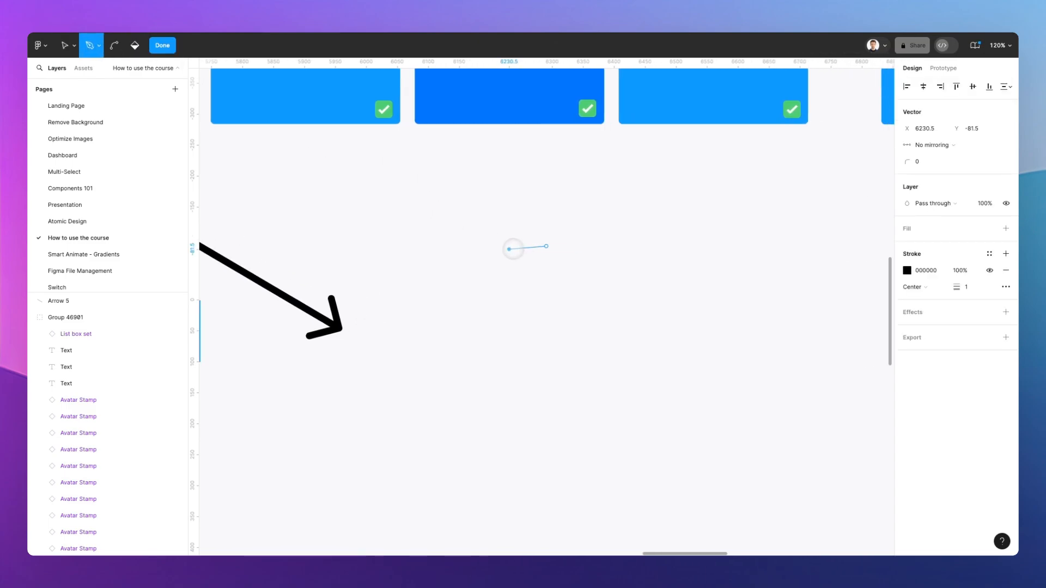
click(698, 249)
scroll(687, 248, right, 5)
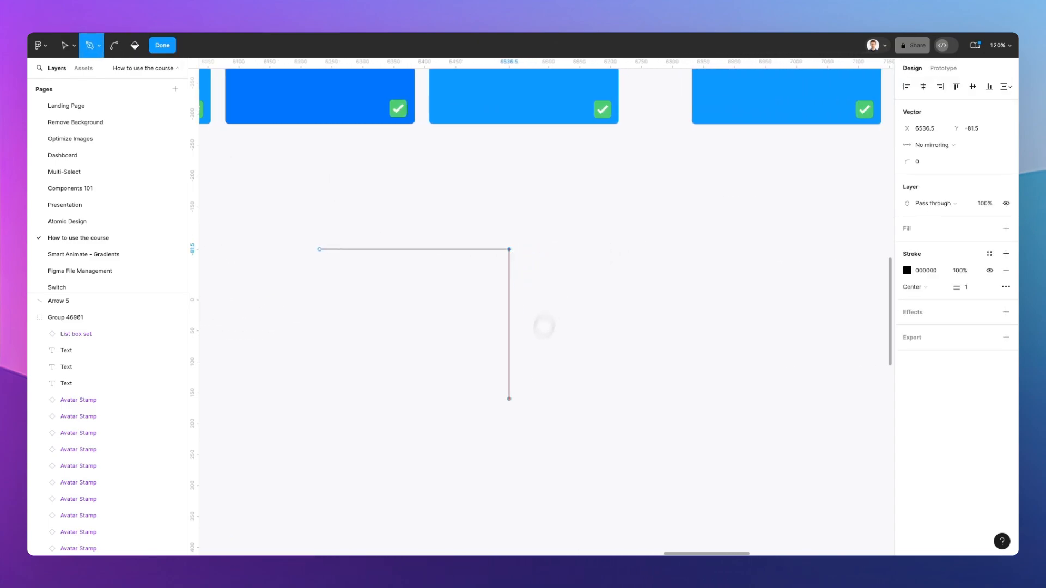
click(509, 440)
click(704, 439)
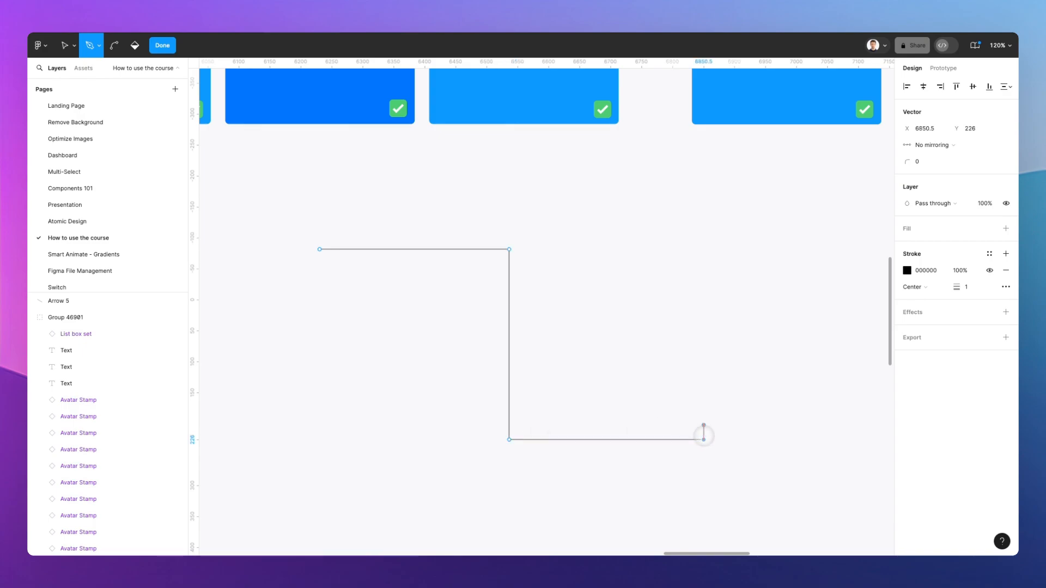
key(Escape)
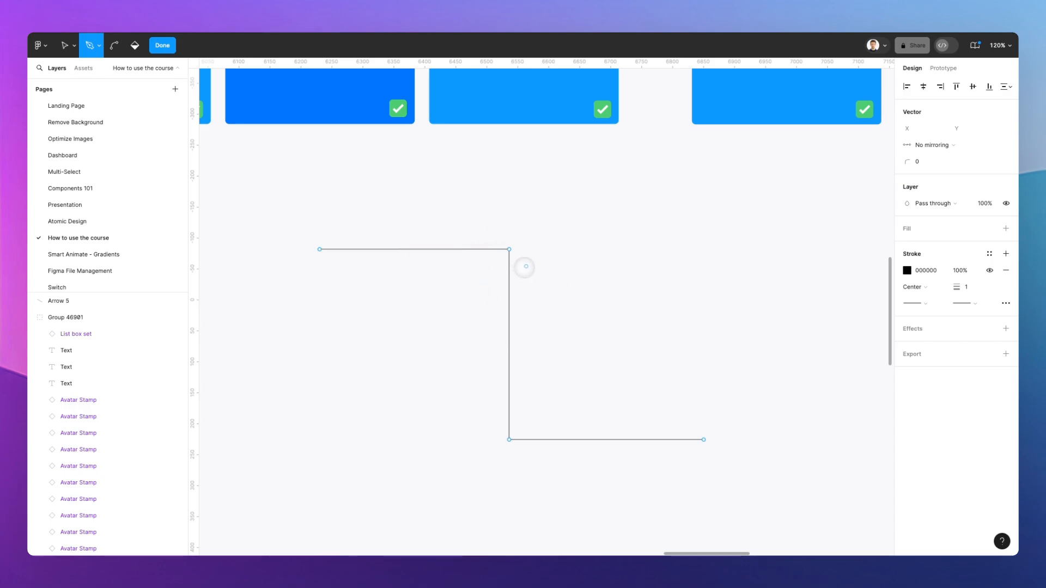
- Set the stepped path's stroke weight to 3
scroll(525, 267, up, 3)
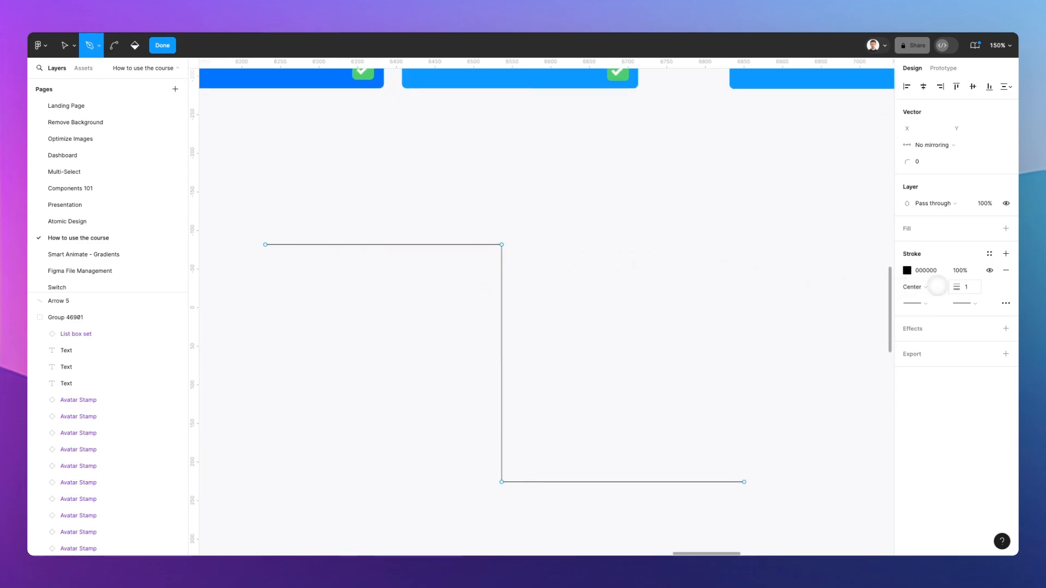
click(967, 287)
text(3)
key(Return)
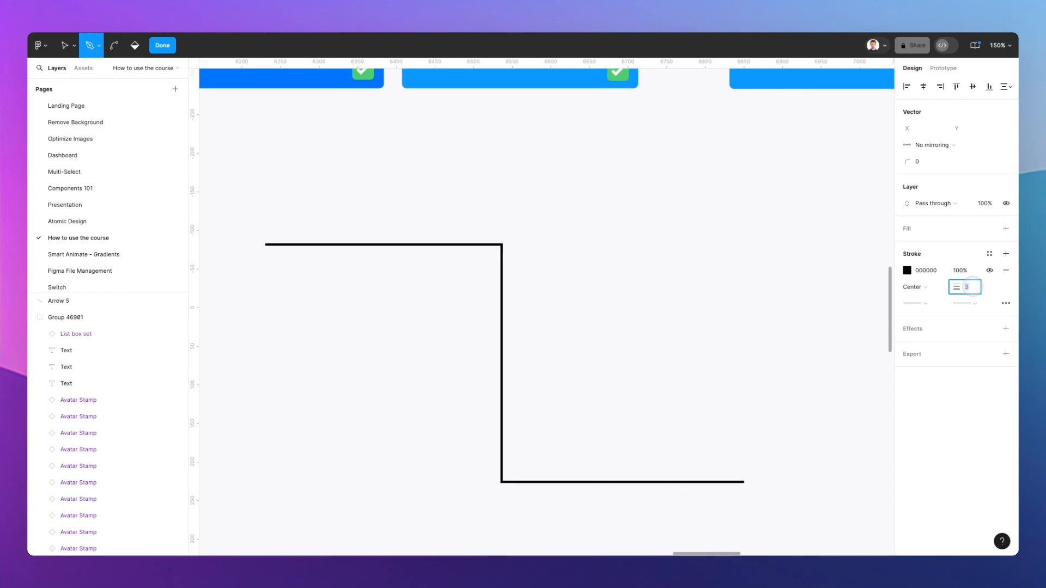
scroll(724, 273, down, 2)
scroll(600, 273, up, 2)
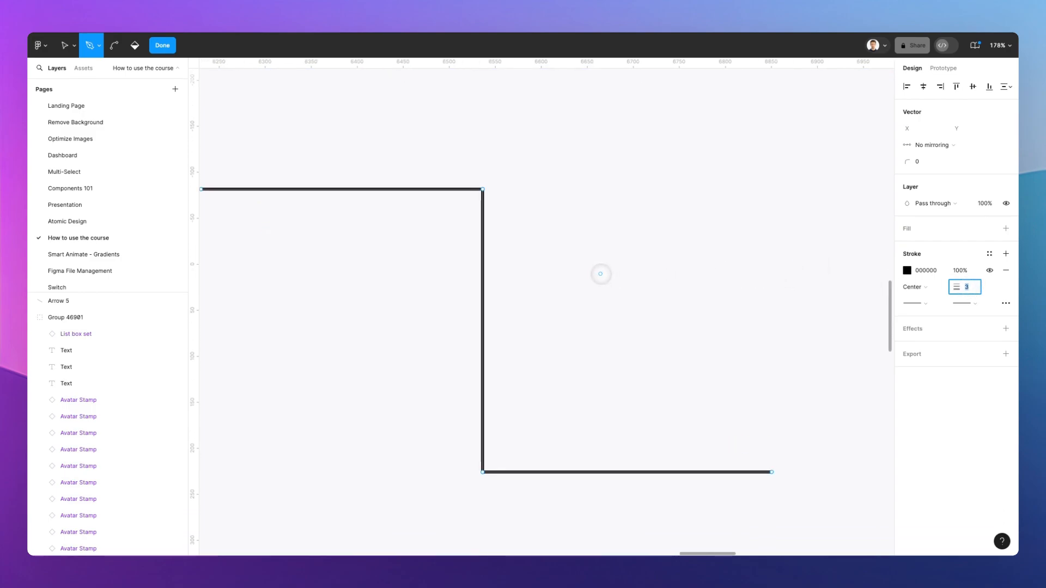
- Add a Line arrow end point to the stepped path
scroll(603, 274, left, 1)
click(963, 303)
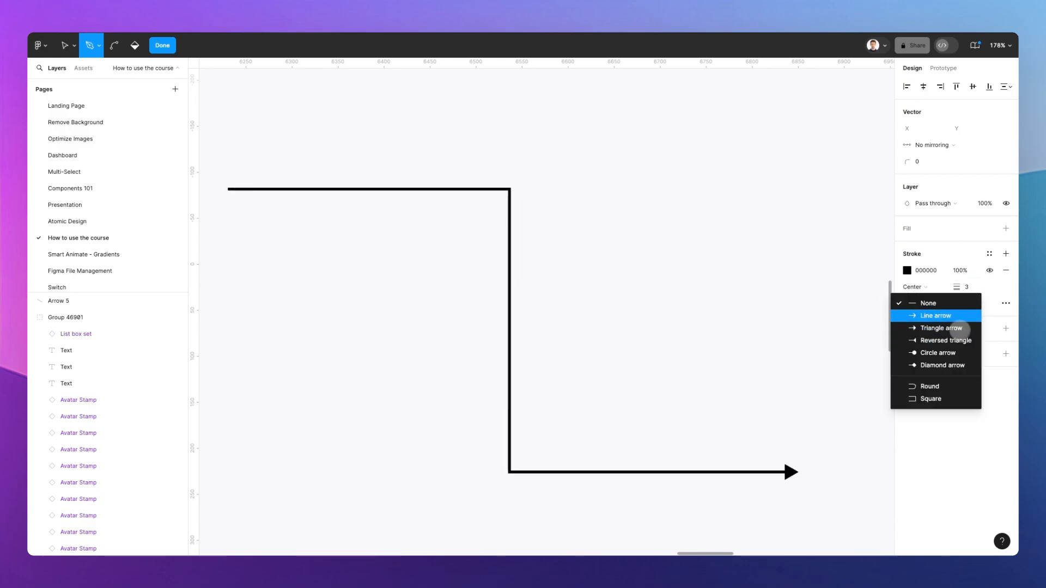
click(952, 316)
scroll(775, 348, down, 1)
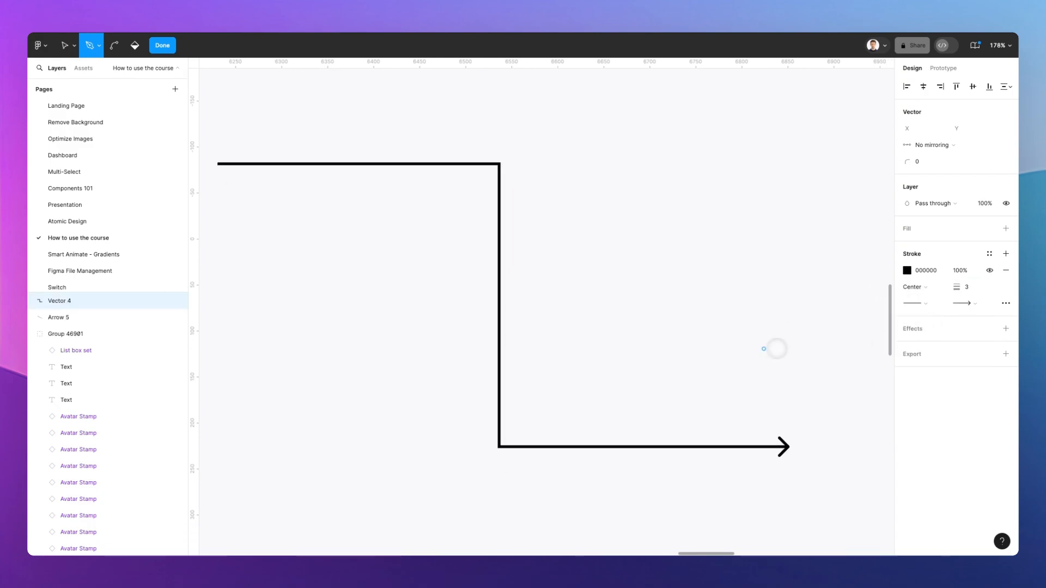
scroll(764, 348, left, 2)
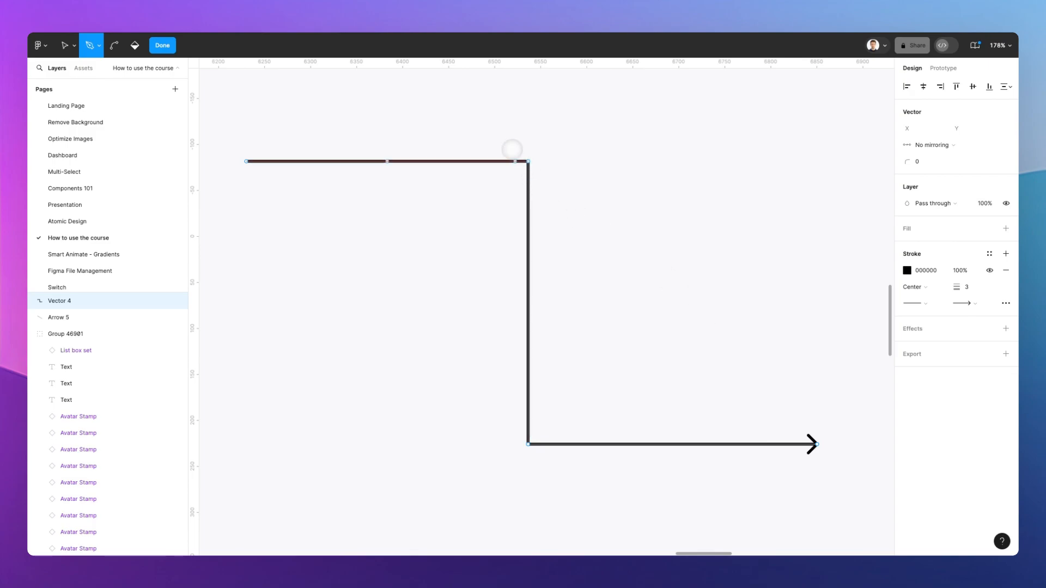
- Round the stepped path's two bends by raising the corner radius of both middle points, and finish editing the vector
key(v)
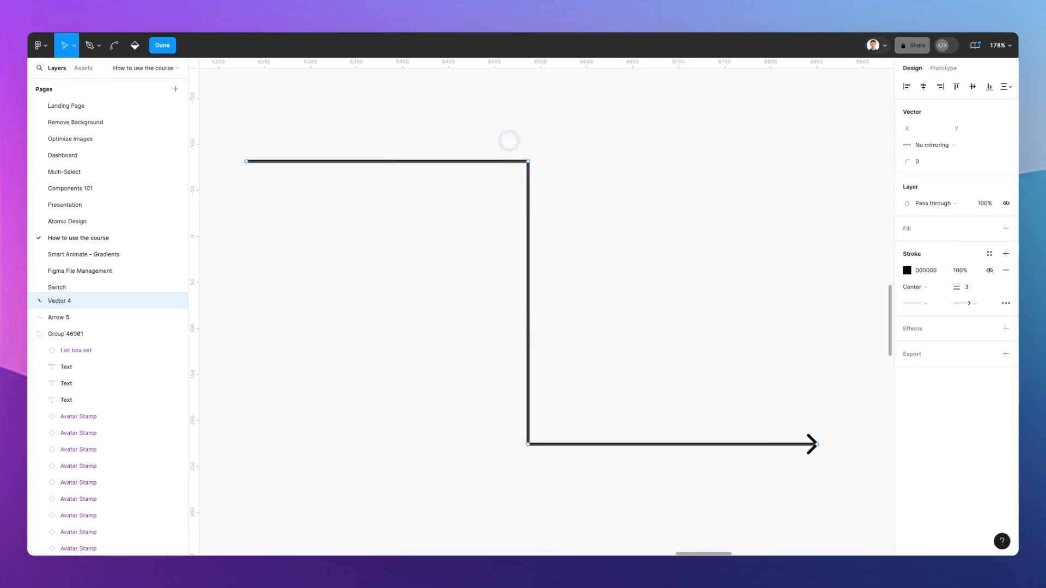
drag(516, 156, 581, 476)
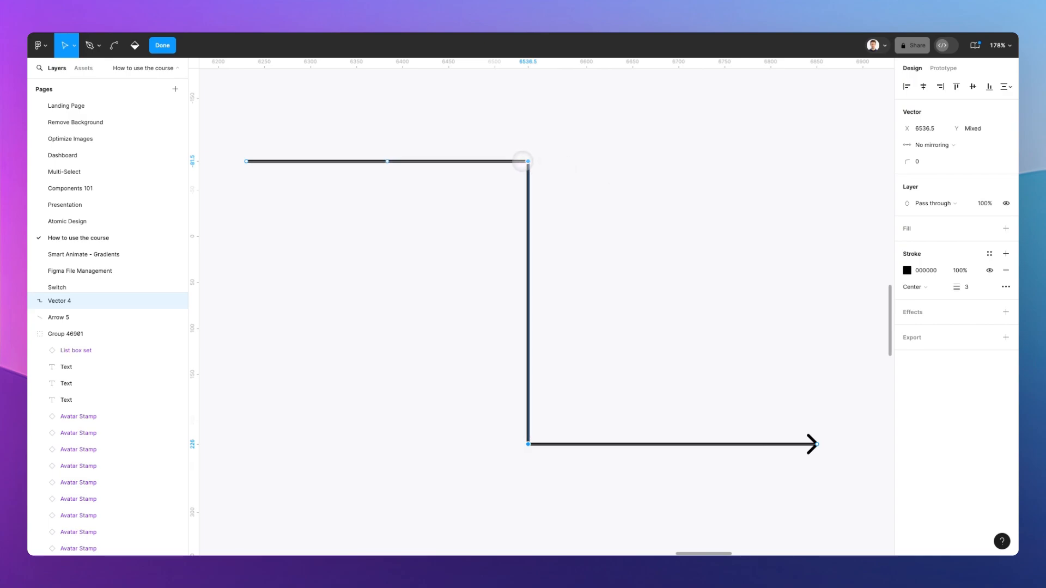
key(Escape)
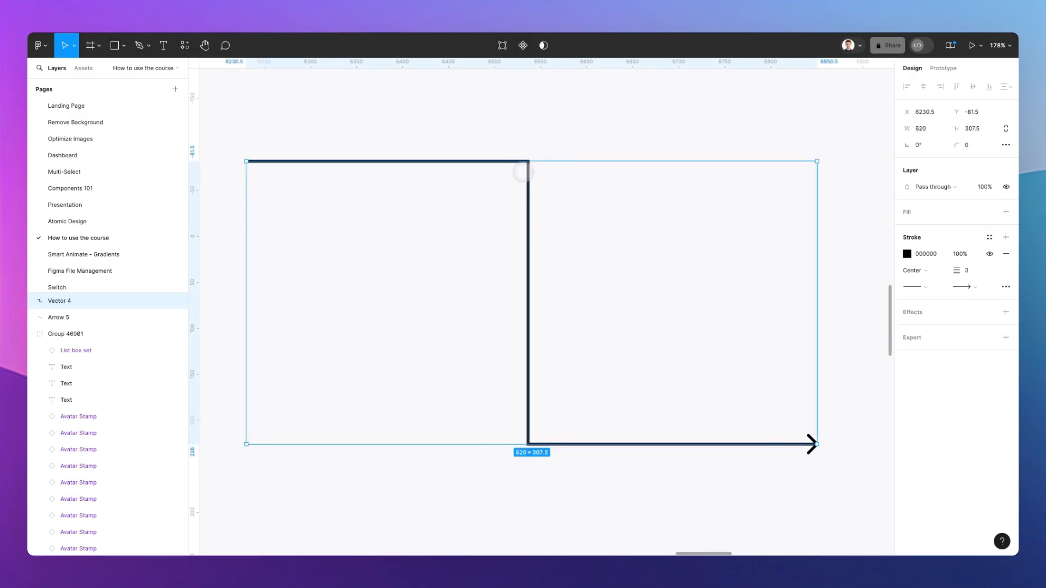
double_click(523, 173)
drag(501, 143, 611, 505)
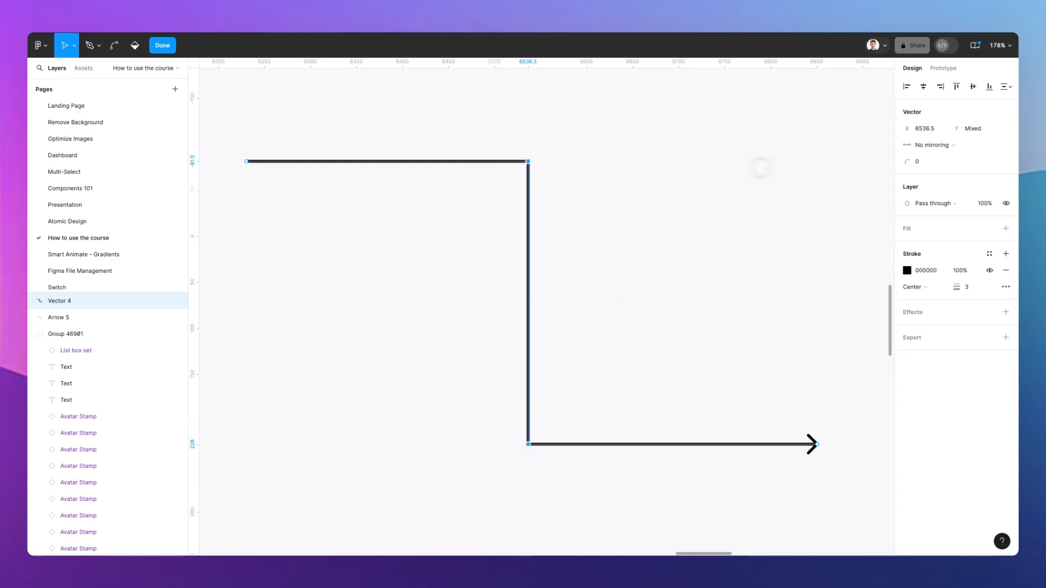
drag(909, 161, 943, 161)
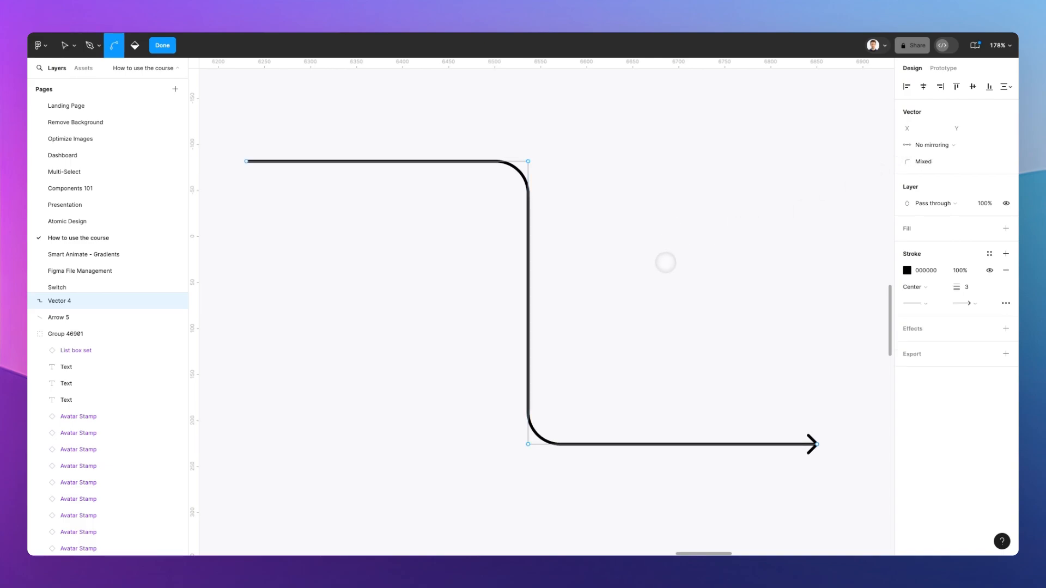
scroll(666, 261, down, 5)
key(Escape)
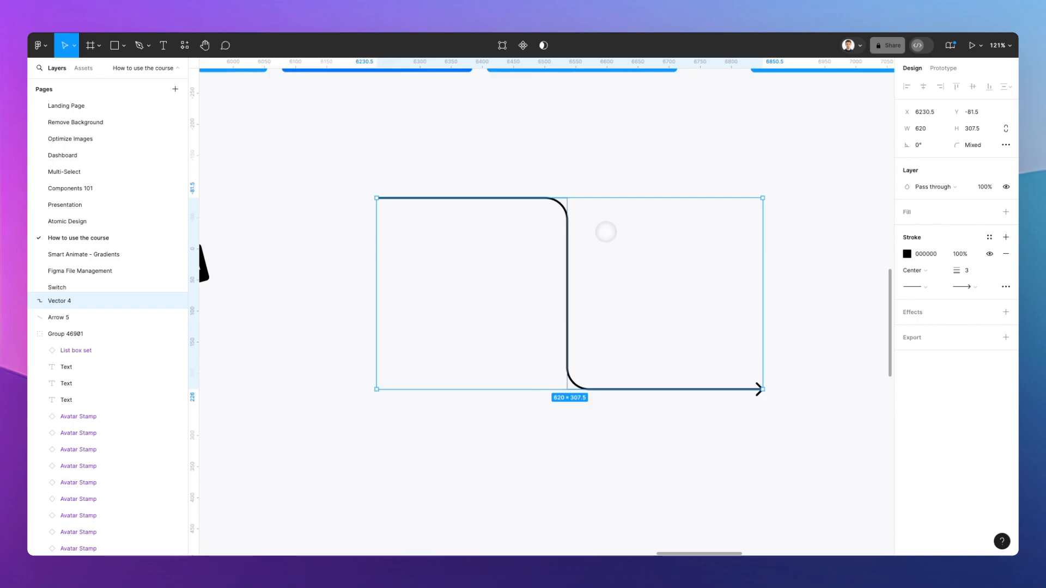
scroll(605, 232, right, 5)
scroll(532, 187, down, 1)
scroll(520, 192, left, 1)
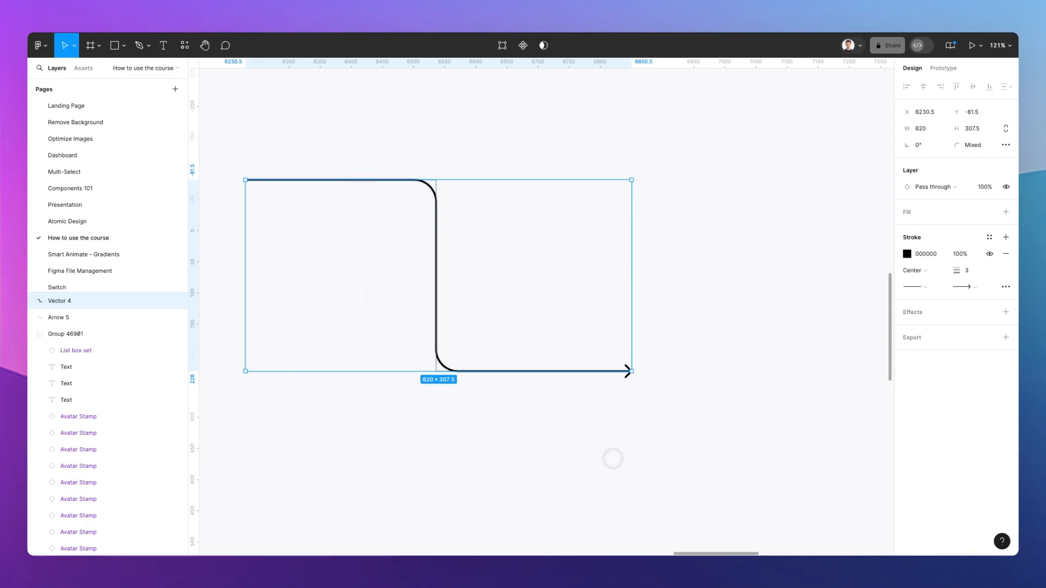
click(590, 379)
scroll(706, 278, left, 3)
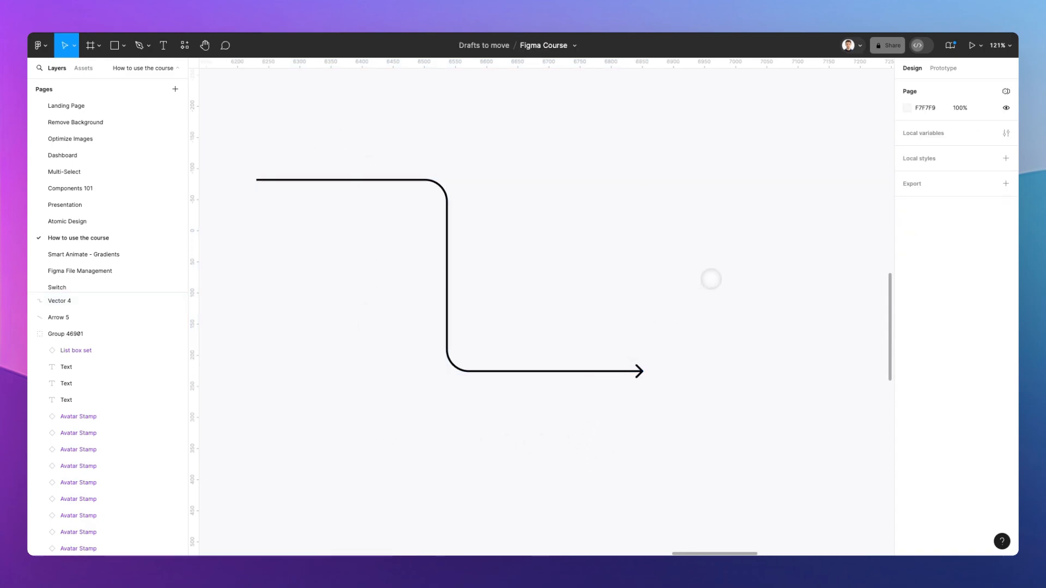
scroll(710, 279, up, 2)
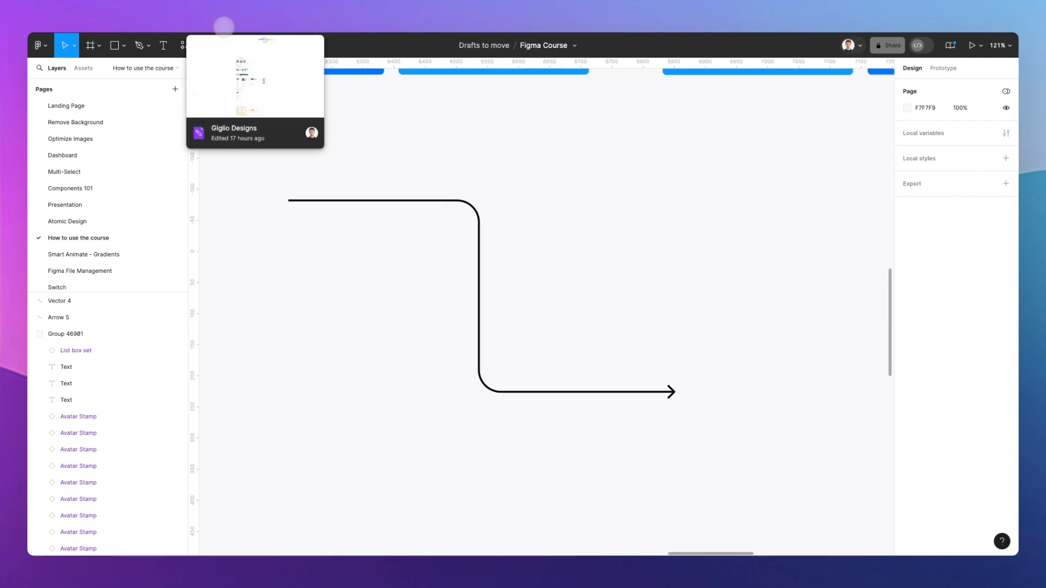
- Switch to the Giglio Designs FigJam file and examine the connectors between the Brand guidelines card and its subtasks
click(224, 27)
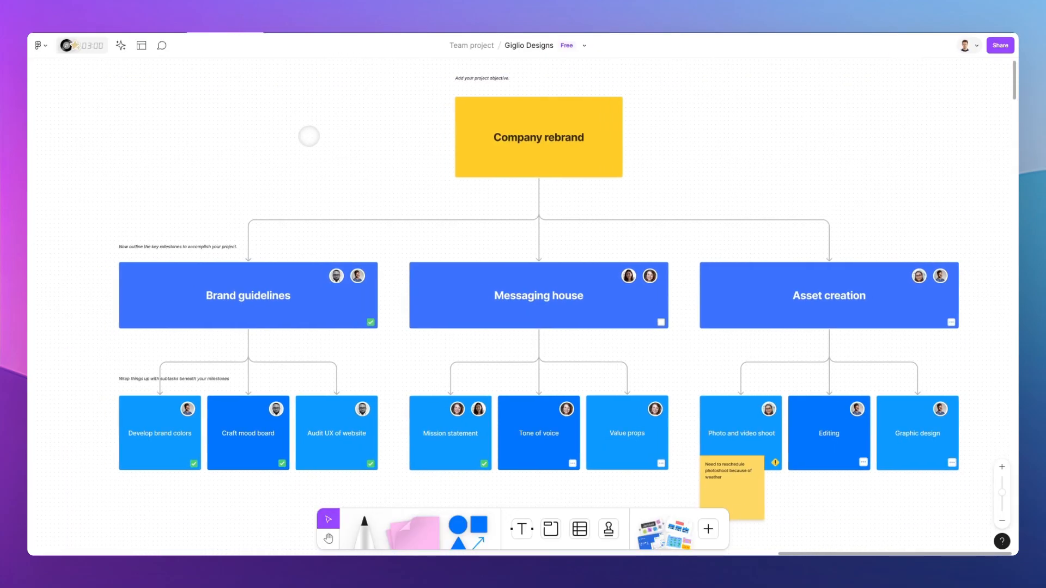
scroll(309, 136, left, 8)
scroll(309, 136, right, 3)
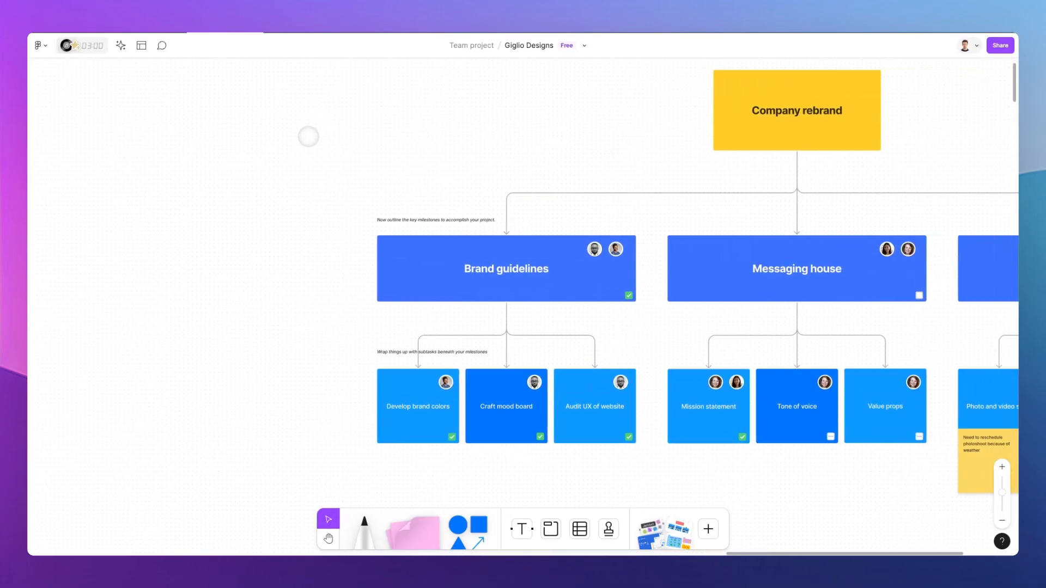
scroll(540, 354, up, 5)
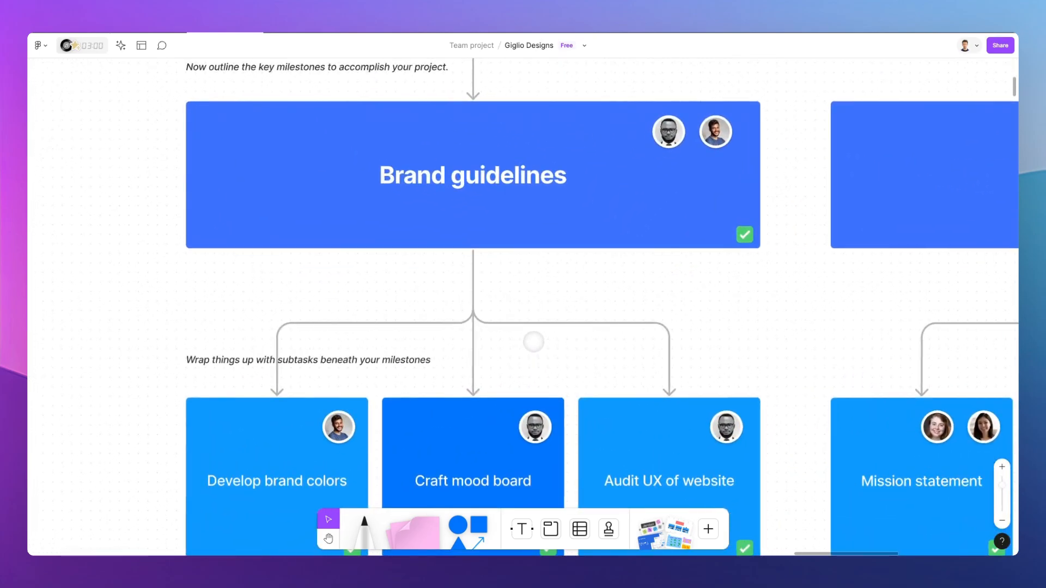
scroll(543, 320, down, 10)
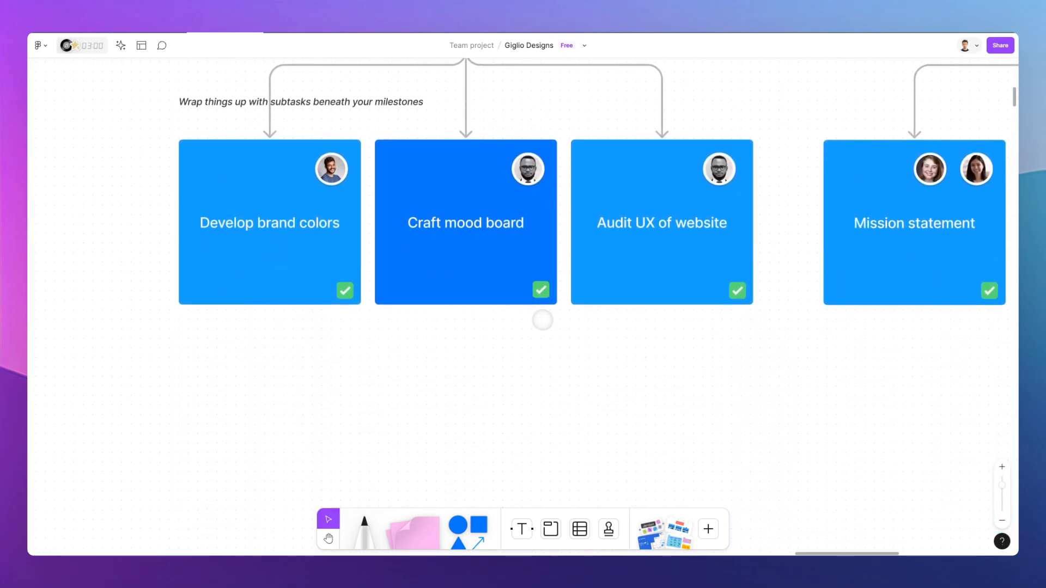
- Draw a blue square on the empty board below the cards and place a duplicate level with it on its right
click(480, 522)
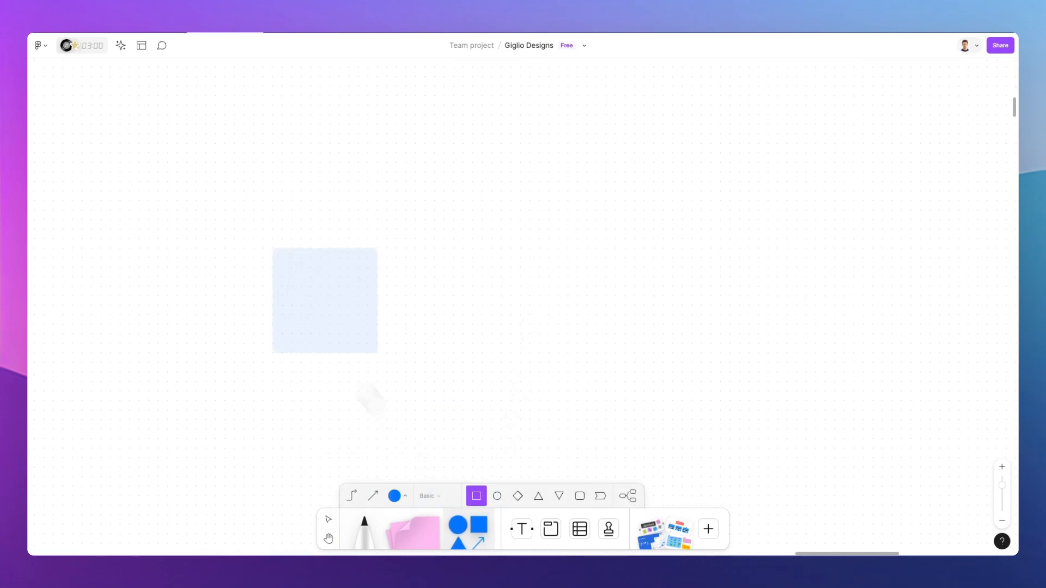
drag(206, 162, 435, 390)
click(524, 320)
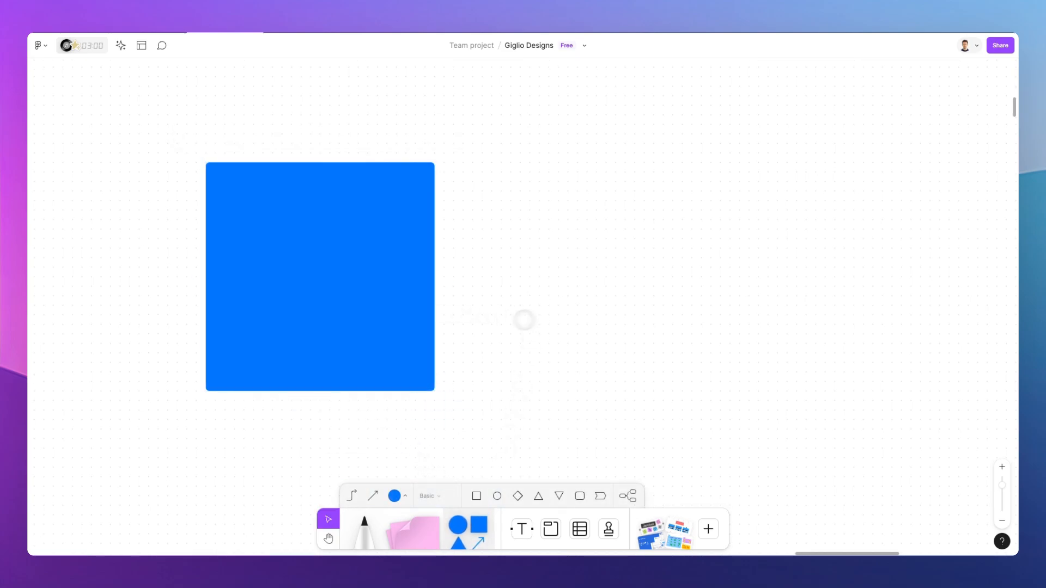
drag(338, 318, 794, 317)
- Connect the original square's right side to the duplicate's left side with a straight arrow connector
click(411, 262)
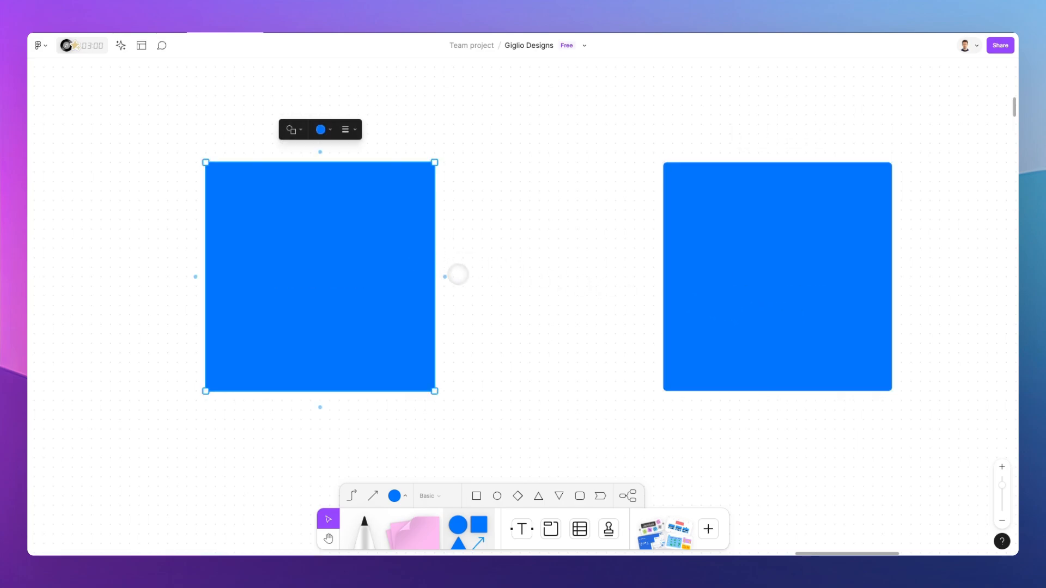
drag(443, 276, 664, 277)
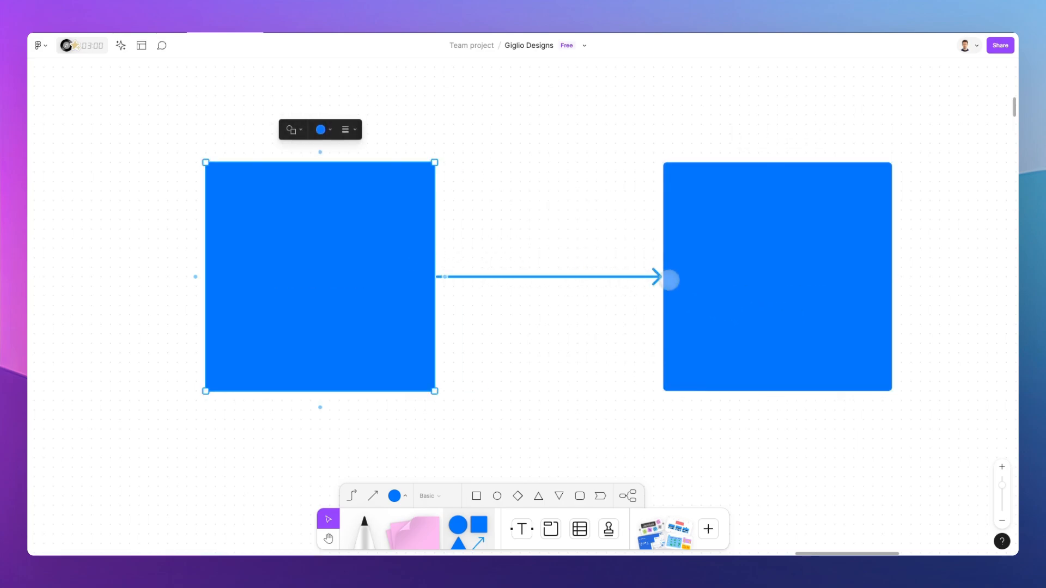
- Draw a loose diagonal straight line on the empty board below the two squares and undo it
scroll(664, 278, down, 2)
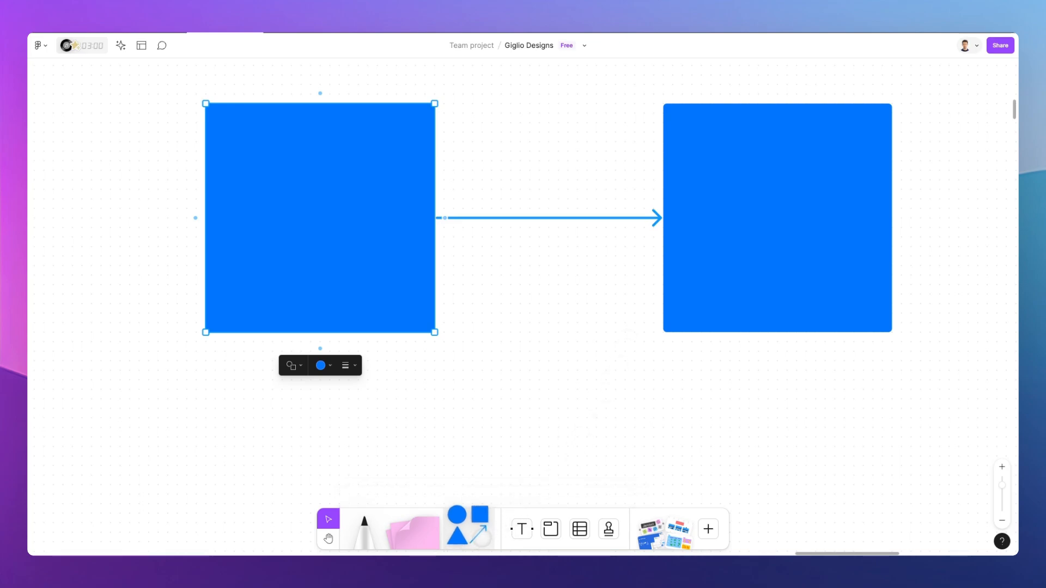
click(373, 496)
scroll(450, 390, down, 5)
mouse_move(415, 334)
mouse_down()
mouse_move(635, 420)
mouse_move(645, 411)
mouse_up()
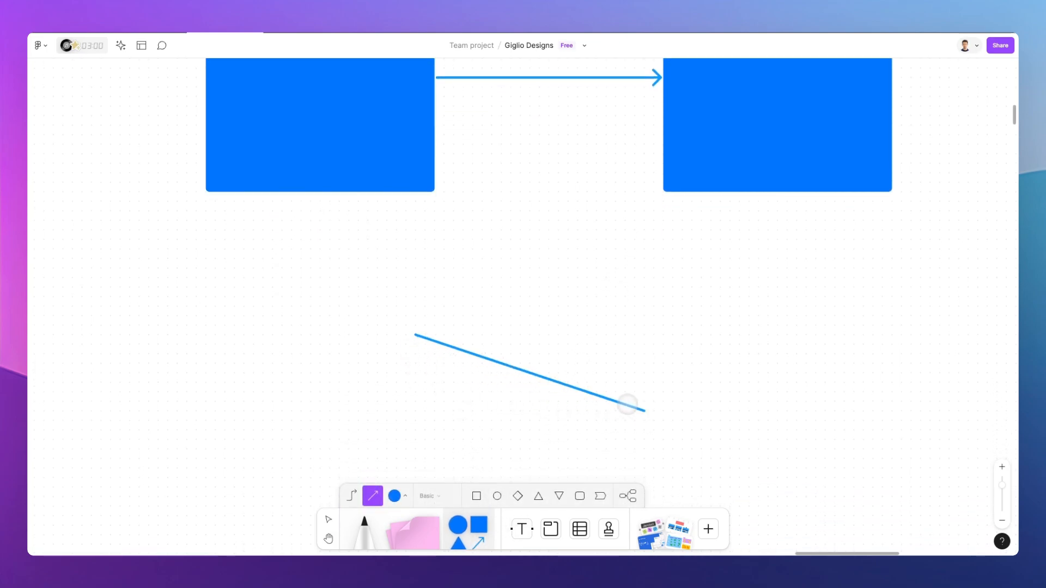
key(ctrl+z)
key(v)
scroll(610, 357, up, 7)
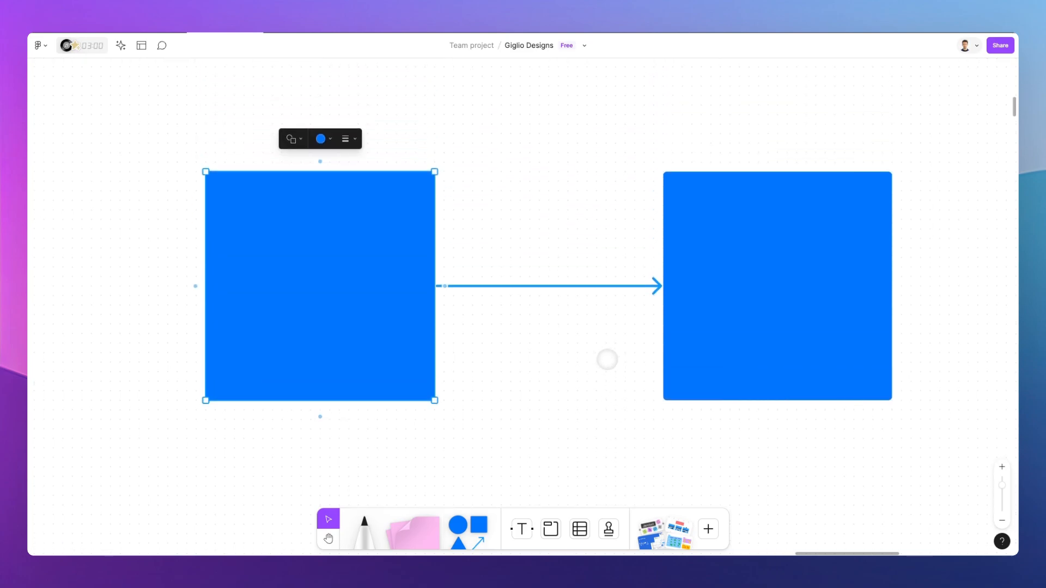
- Move the second square up and then down below the first square's level so the attached connector reroutes with bends
click(556, 284)
drag(798, 307, 840, 148)
scroll(831, 171, up, 4)
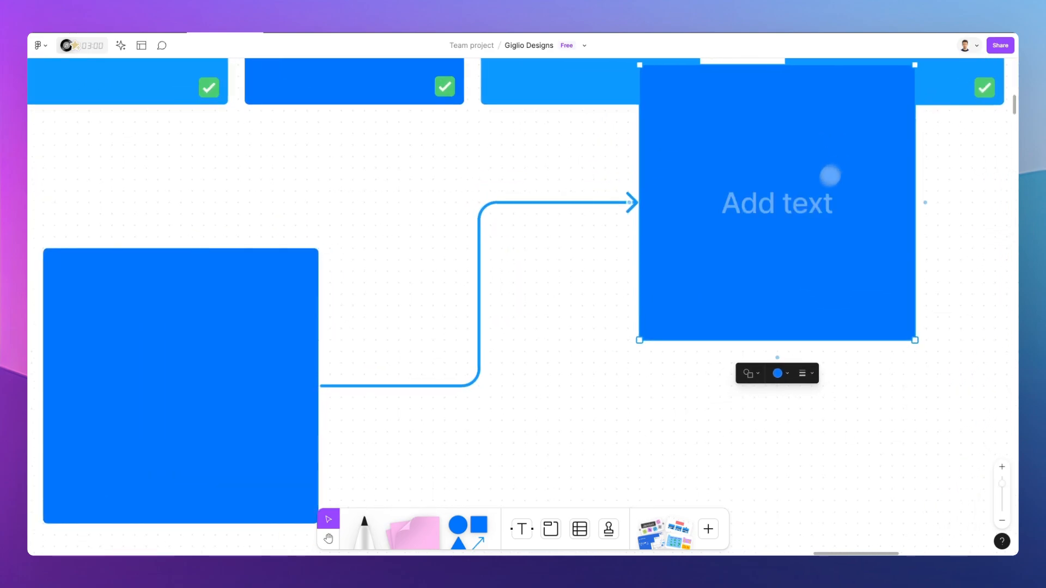
scroll(781, 245, down, 3)
drag(782, 245, 768, 443)
scroll(743, 382, down, 2)
scroll(743, 383, down, 3)
- Shift the connector's vertical middle segment slightly towards the first square, then move its first horizontal segment down and undo that last move
click(588, 289)
click(542, 312)
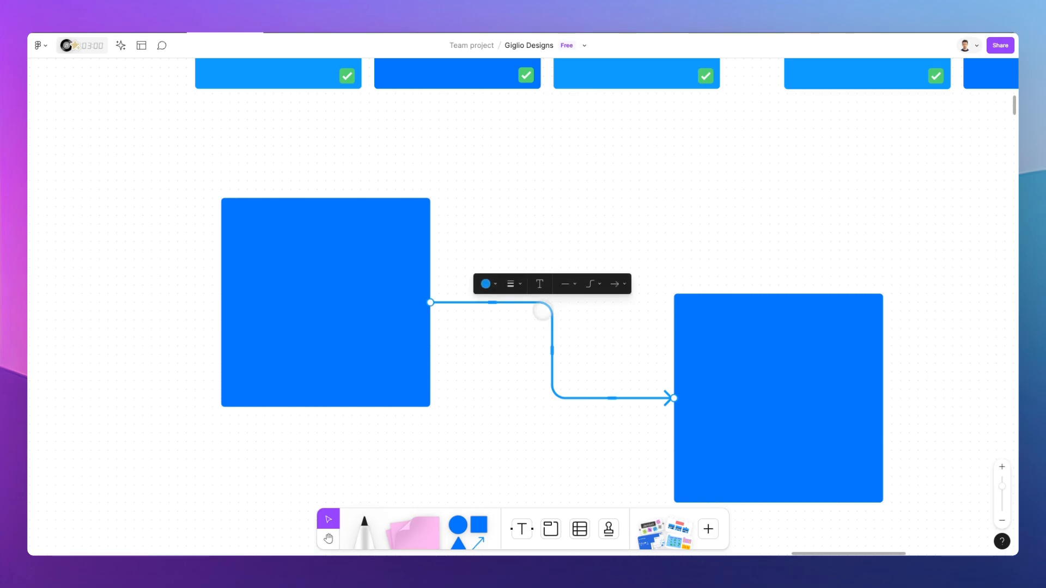
drag(554, 347, 524, 347)
drag(482, 301, 489, 351)
key(ctrl+z)
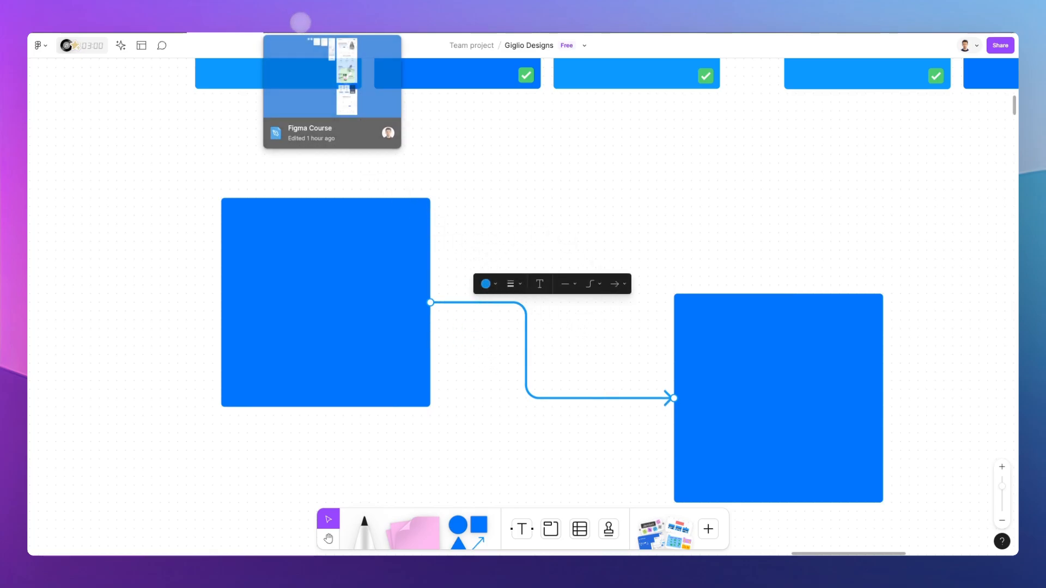
- Copy the FigJam connector into the Figma Course design file, pasting it on empty canvas to the right of the black stepped arrow
click(316, 25)
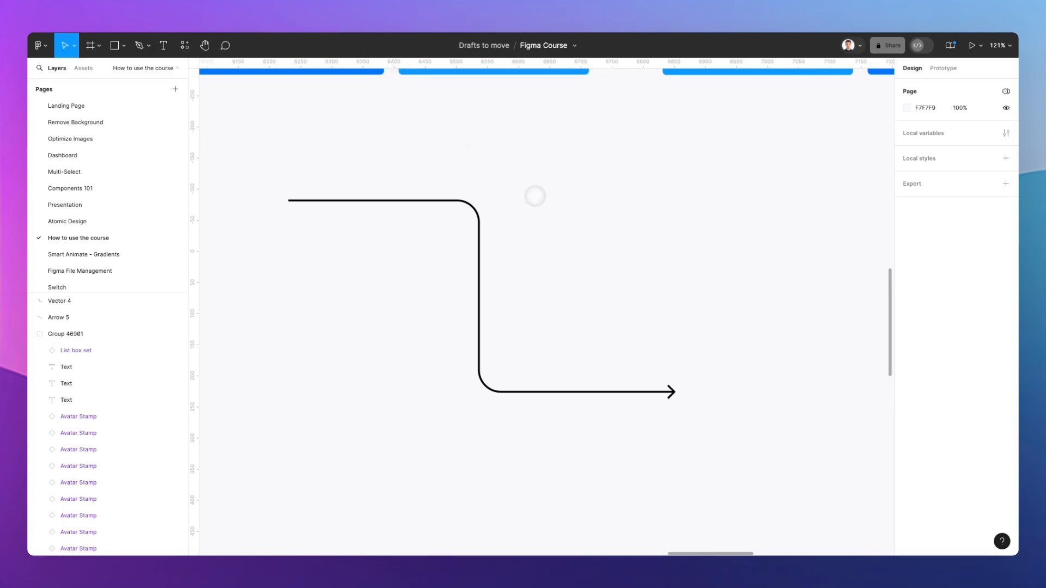
scroll(535, 195, right, 5)
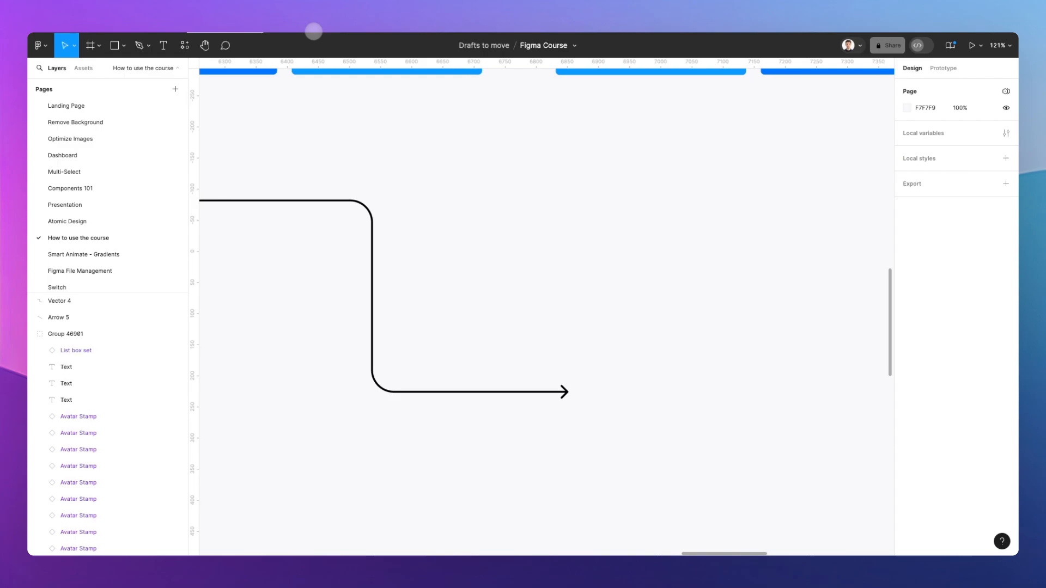
scroll(397, 77, right, 5)
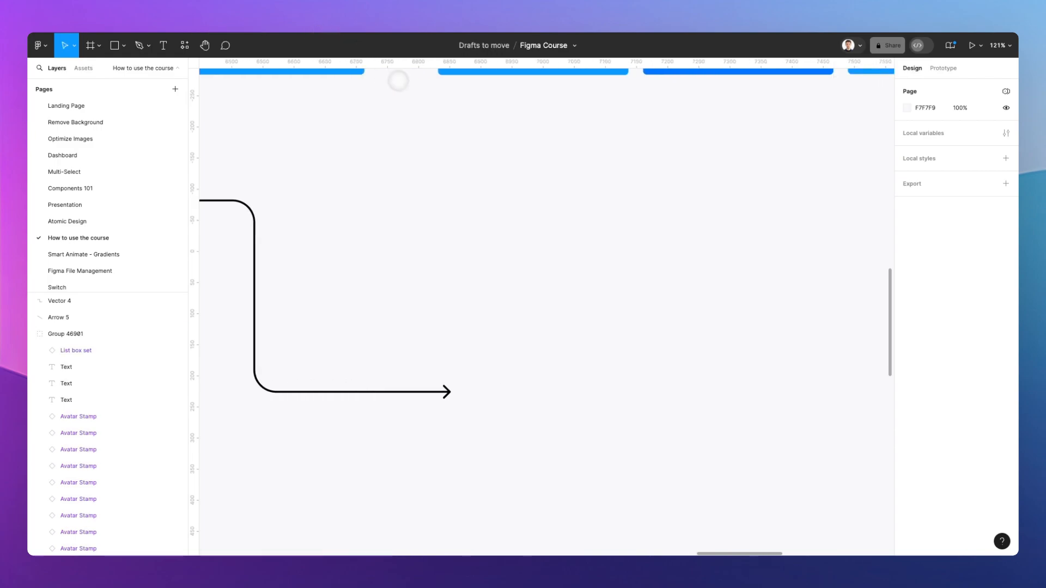
key(ctrl+v)
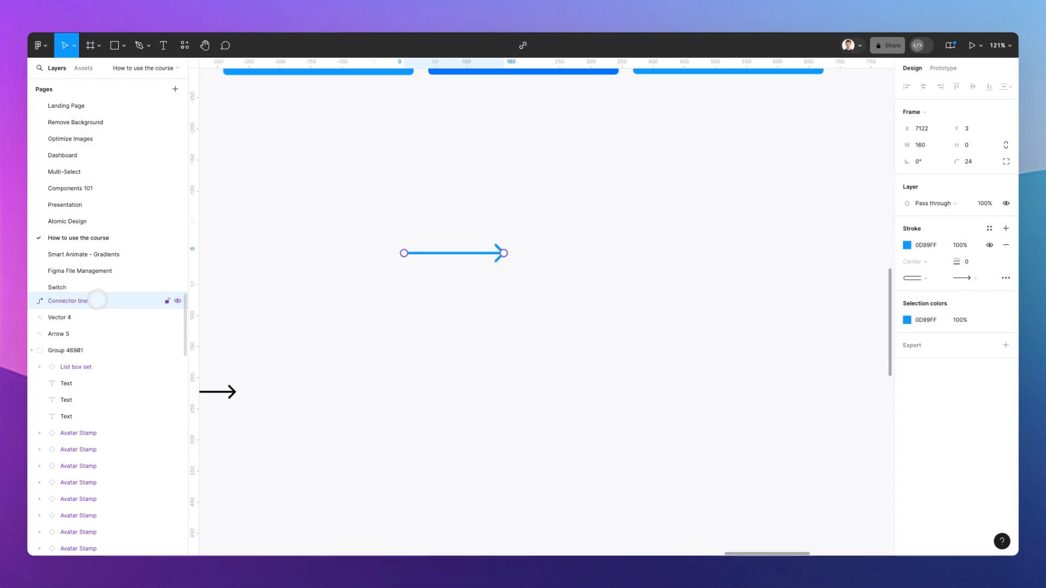
- Extend the pasted connector's arrow end down and to the right so it spans about 420 by 303, and deselect it
drag(503, 253, 664, 440)
scroll(562, 245, down, 2)
scroll(561, 245, down, 3)
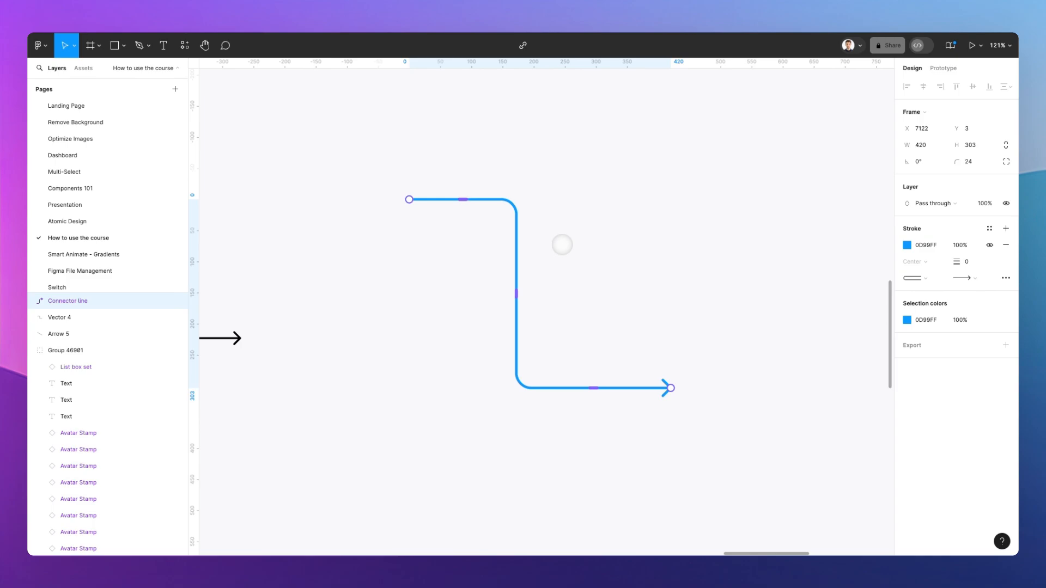
click(563, 243)
- Draw a gray square at the connector's start with a duplicate farther right, and attach the arrow end to the duplicate's bottom edge
key(r)
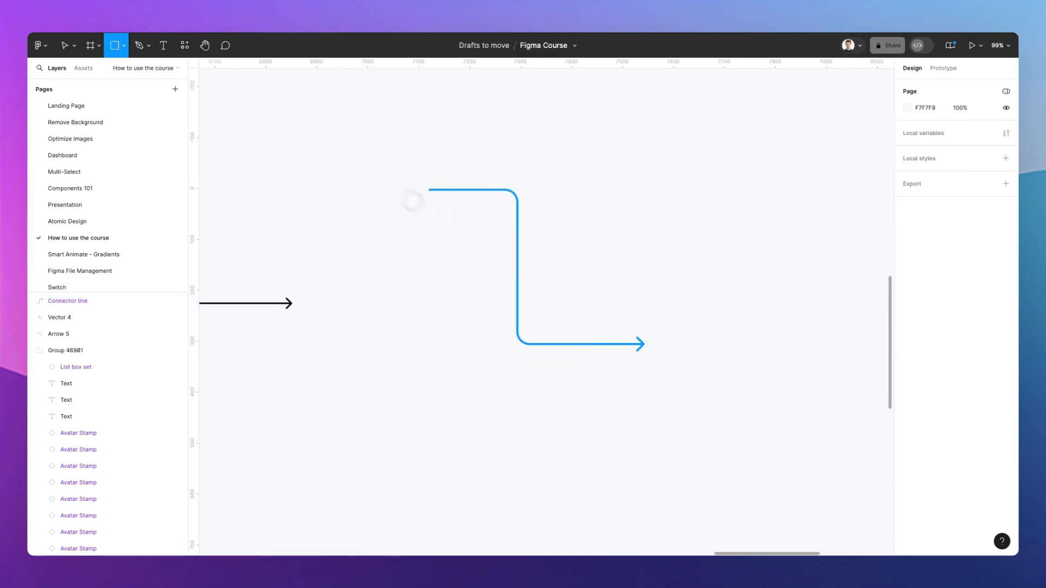
drag(315, 134, 755, 207)
click(579, 344)
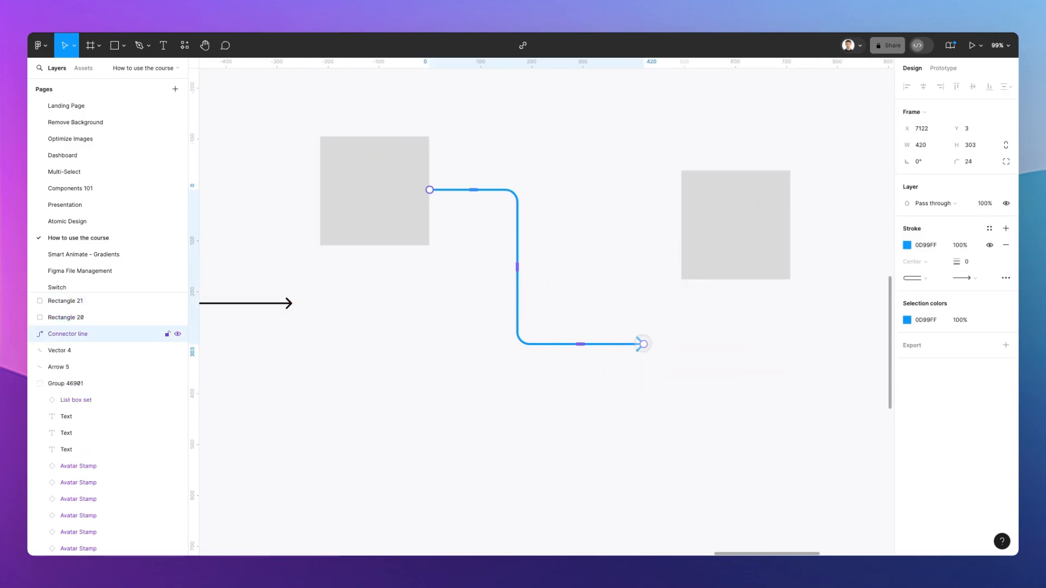
drag(644, 344, 735, 281)
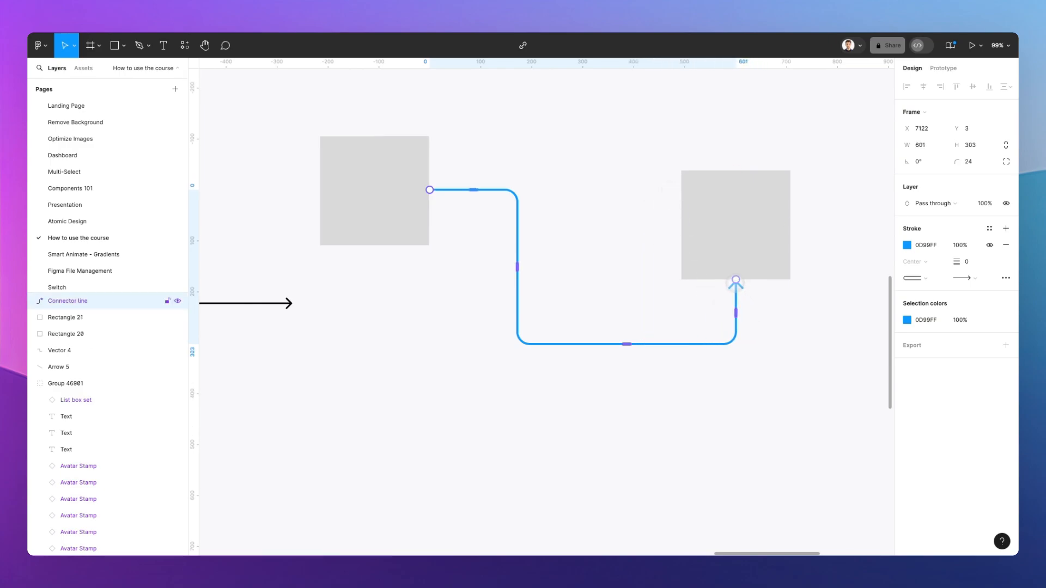
- Reroute the connector by lowering its bottom segment to a total height of about 430 and shifting its long vertical segment slightly left
drag(626, 344, 631, 434)
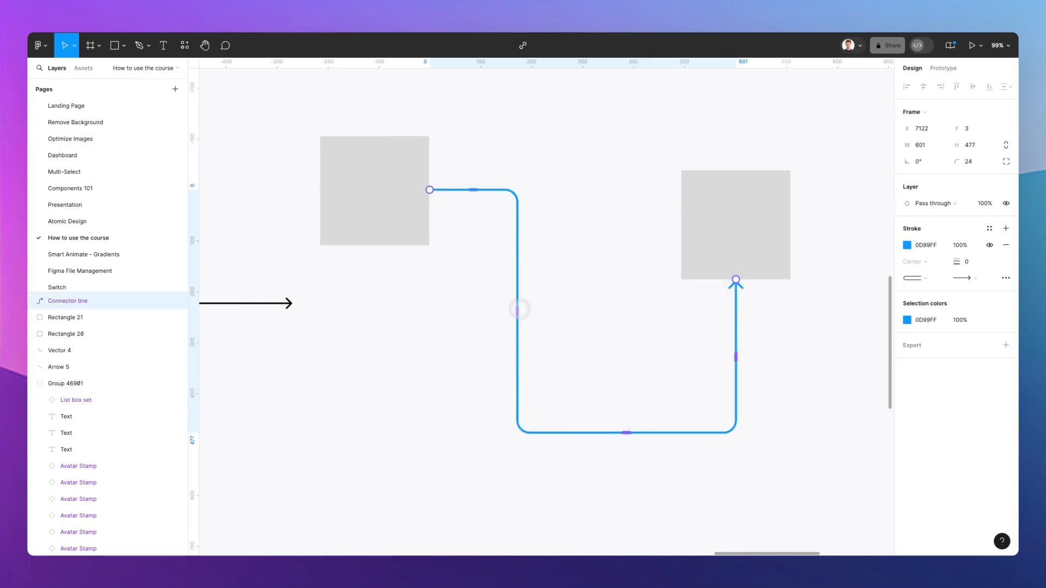
mouse_move(517, 306)
mouse_down()
mouse_move(624, 305)
mouse_move(506, 303)
mouse_up()
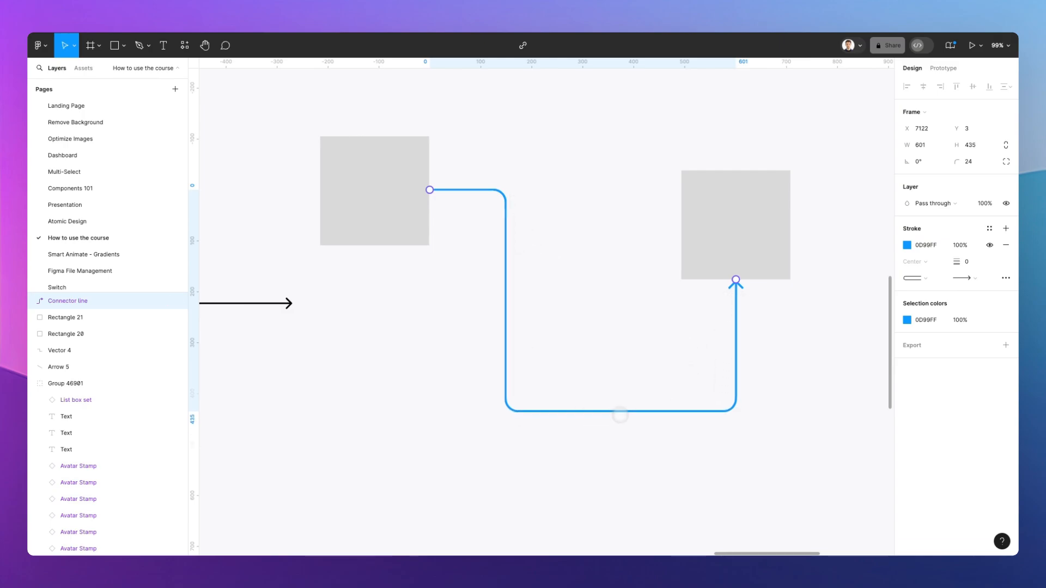
click(607, 343)
- Compare the black stepped vector arrow with the pasted blue connector by selecting each one and examining its properties
scroll(600, 343, left, 5)
scroll(596, 342, up, 2)
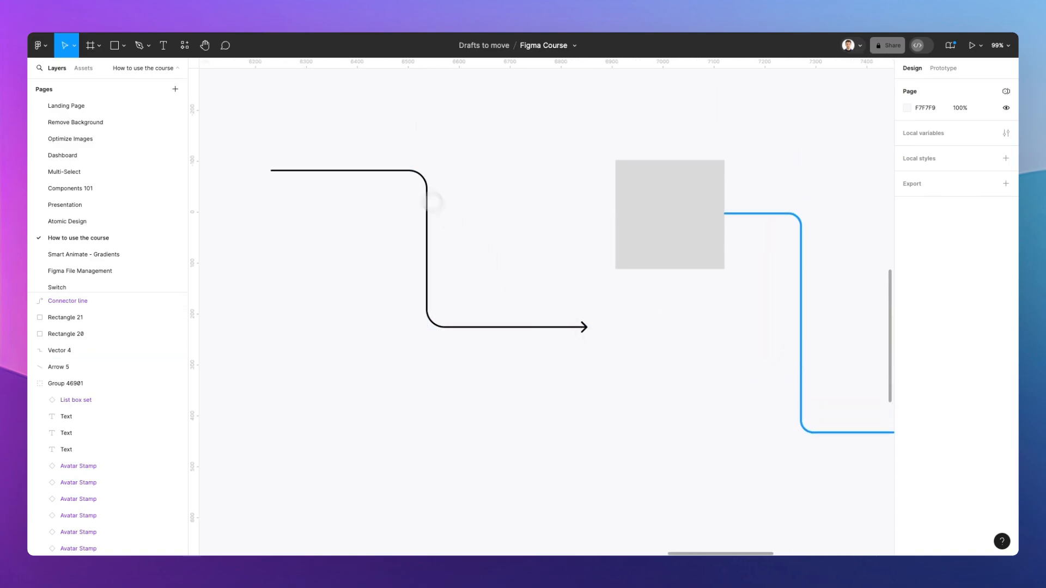
click(428, 209)
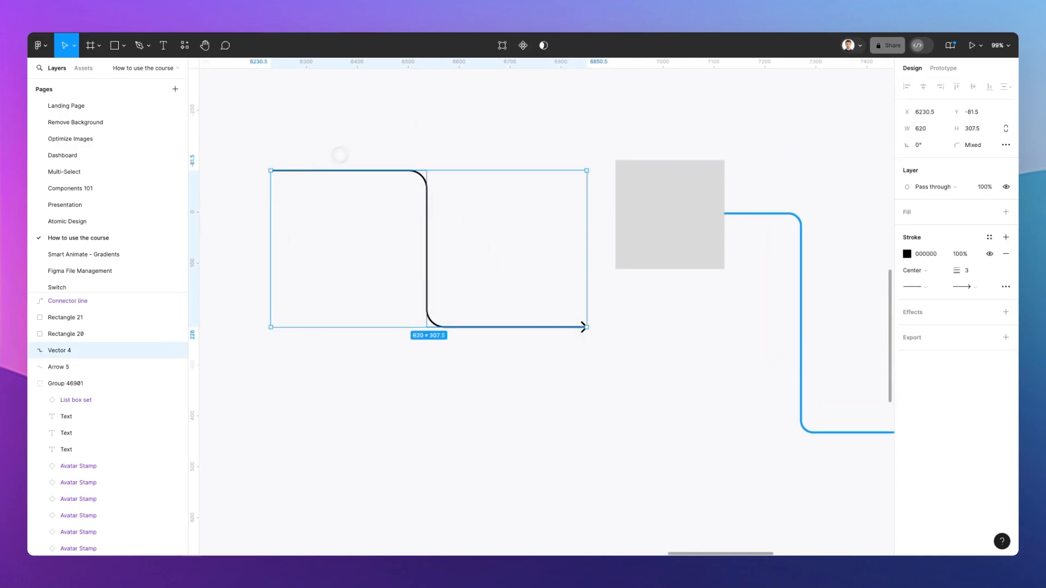
click(339, 155)
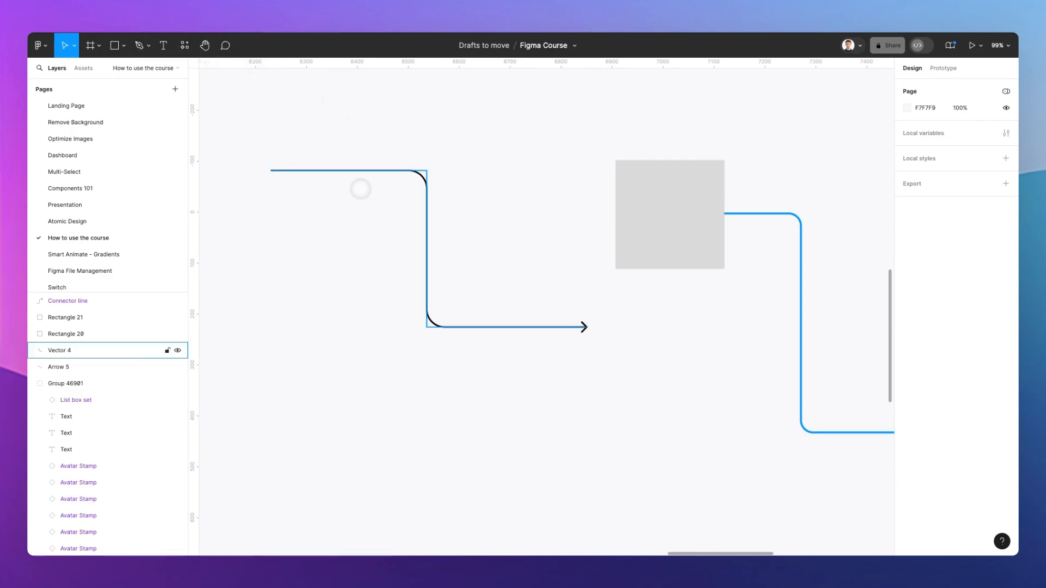
scroll(359, 260, down, 2)
scroll(539, 231, right, 5)
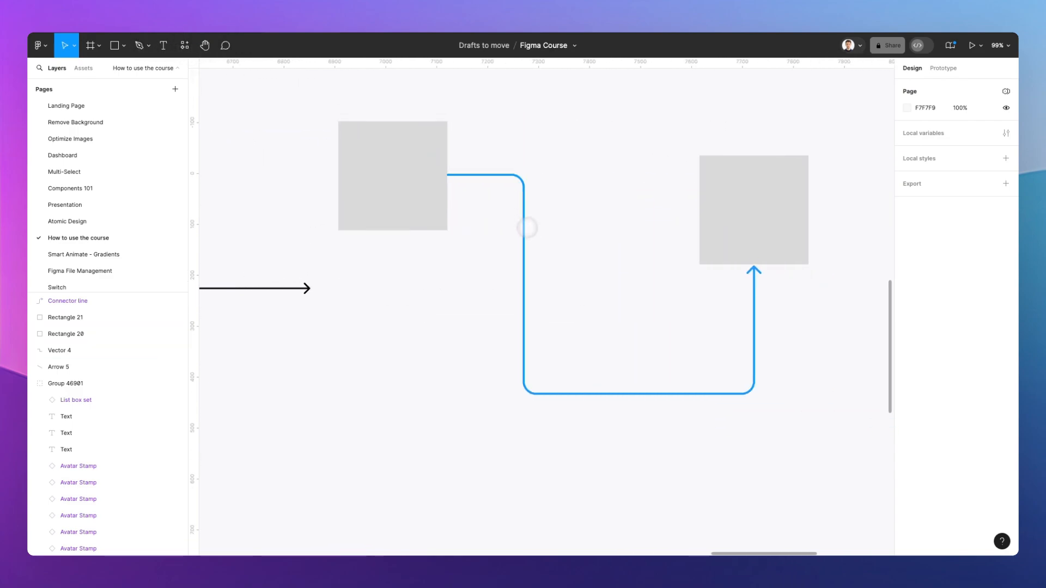
click(524, 238)
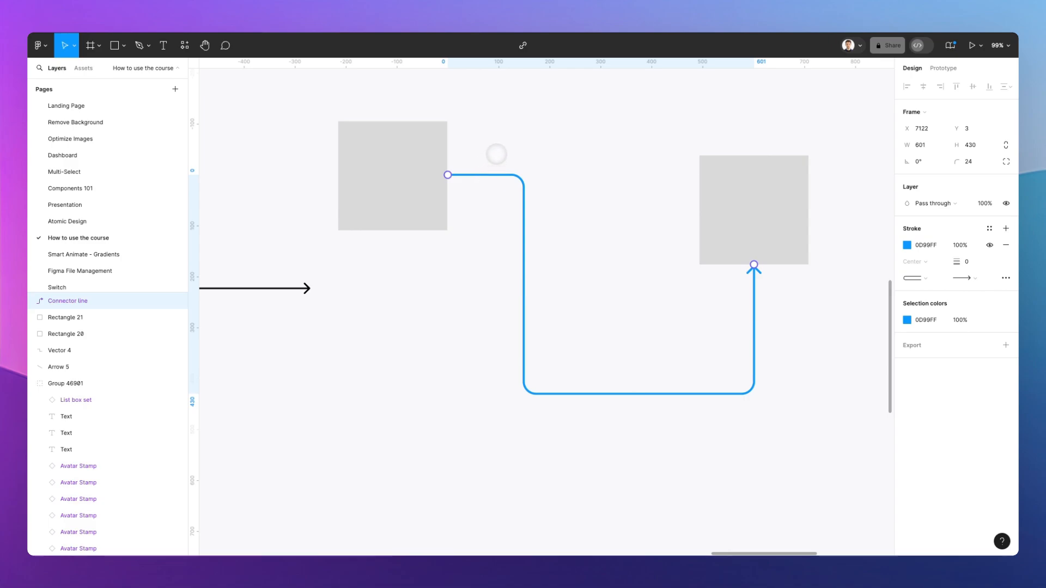
scroll(497, 154, down, 1)
click(481, 257)
- Draw a winding open path with right-angled bends using the Pen tool below the connector, about 280 by 360, and finish it
click(140, 45)
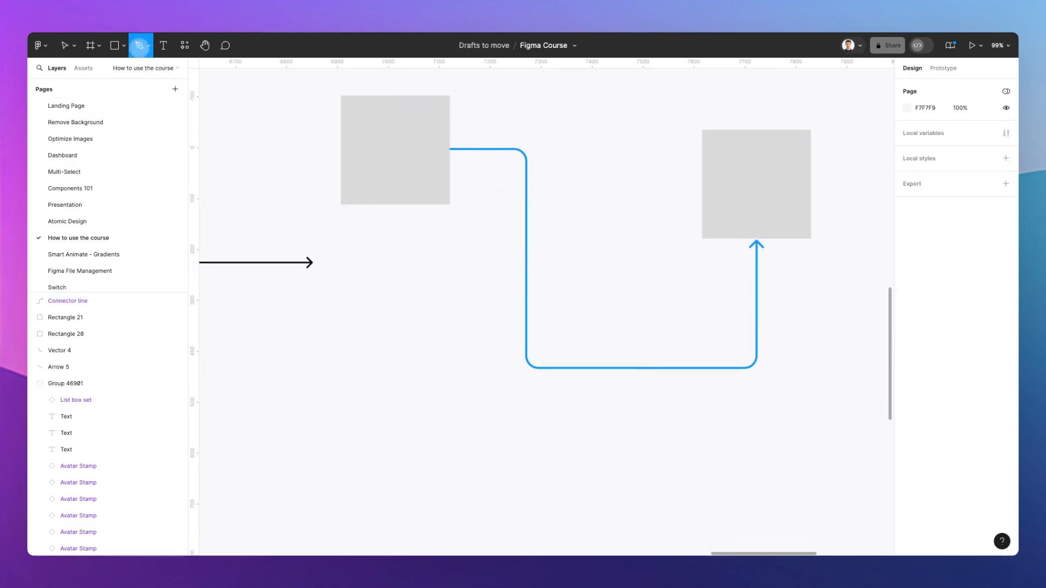
scroll(397, 209, down, 8)
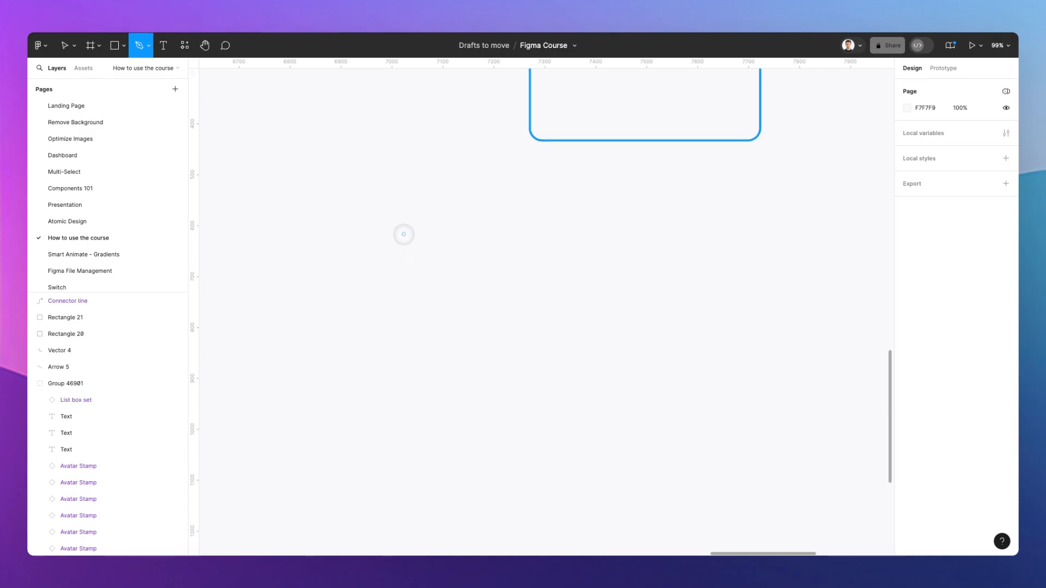
scroll(404, 234, down, 1)
click(397, 222)
click(396, 304)
click(468, 300)
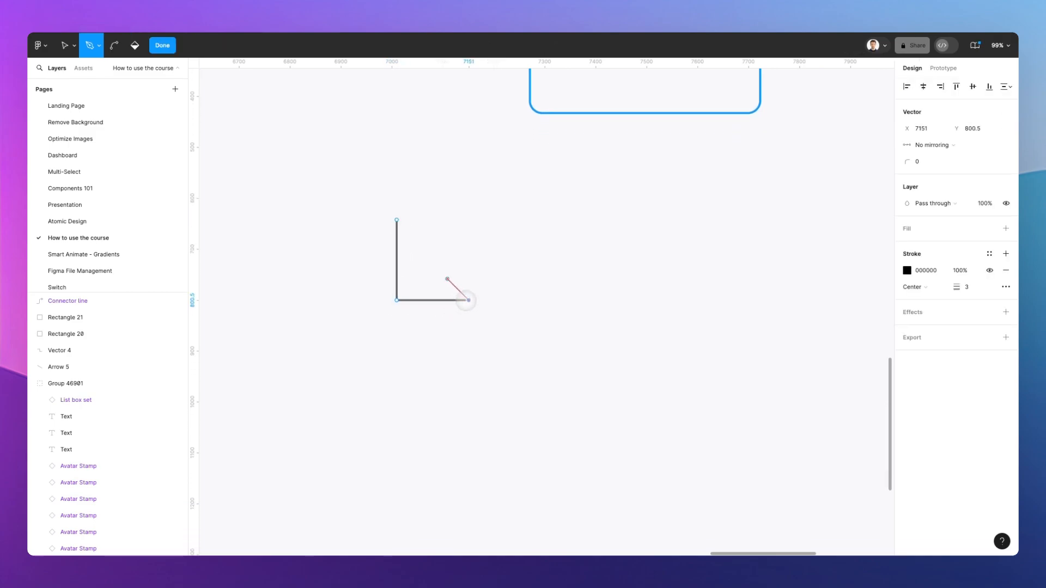
click(469, 220)
click(540, 220)
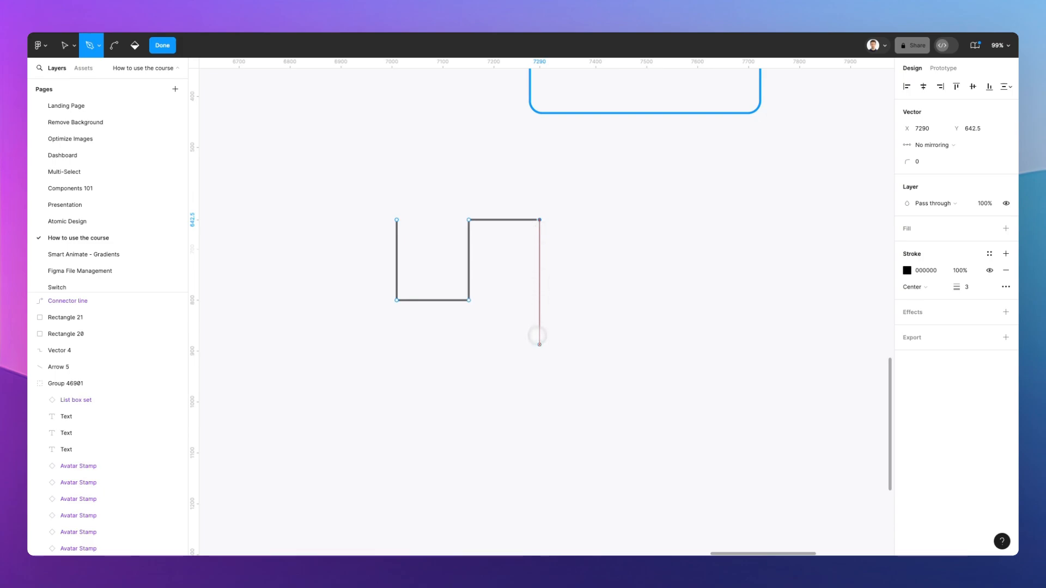
click(539, 344)
click(411, 344)
click(410, 402)
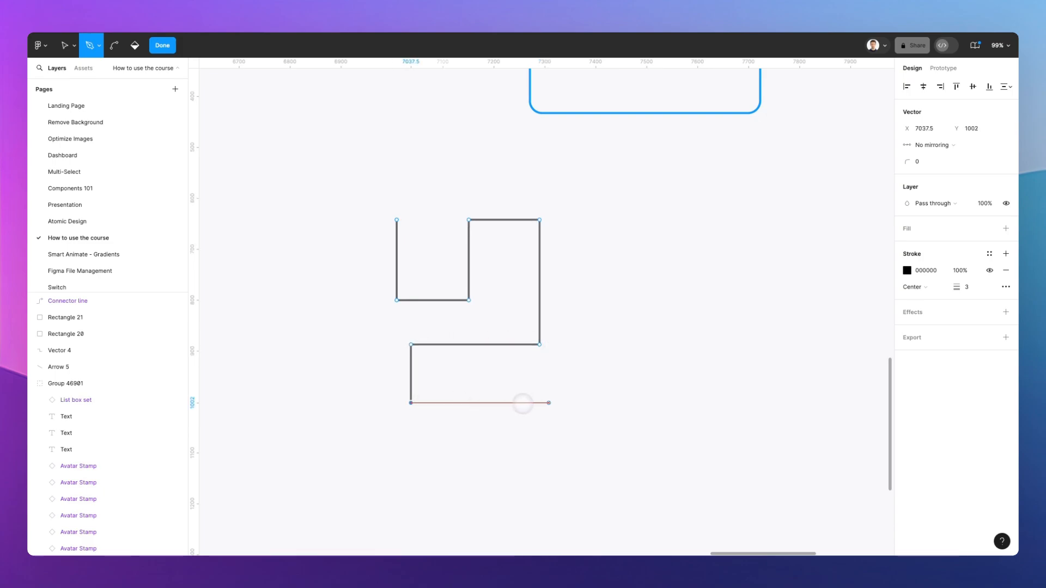
click(540, 403)
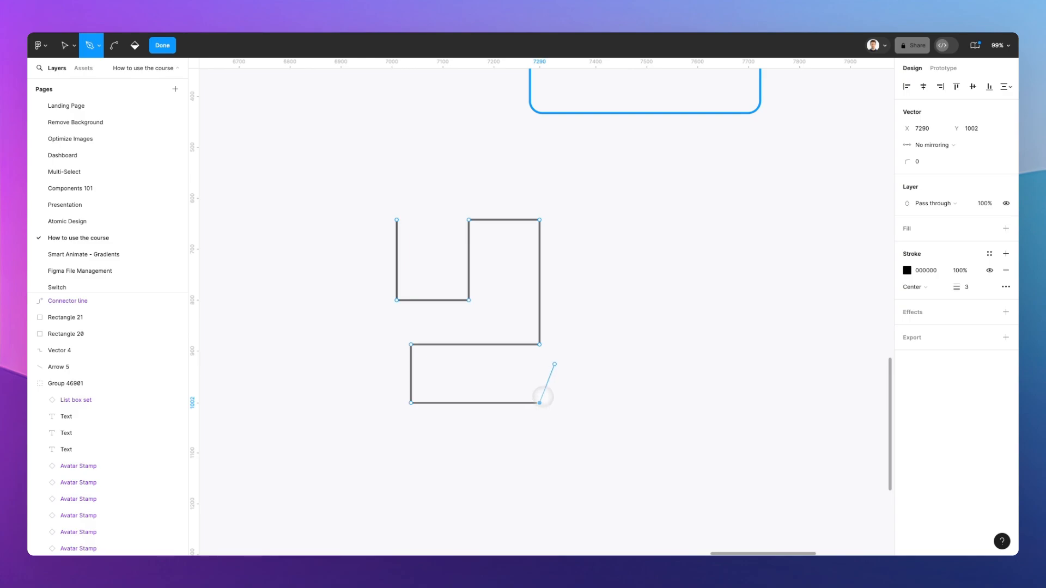
key(Escape)
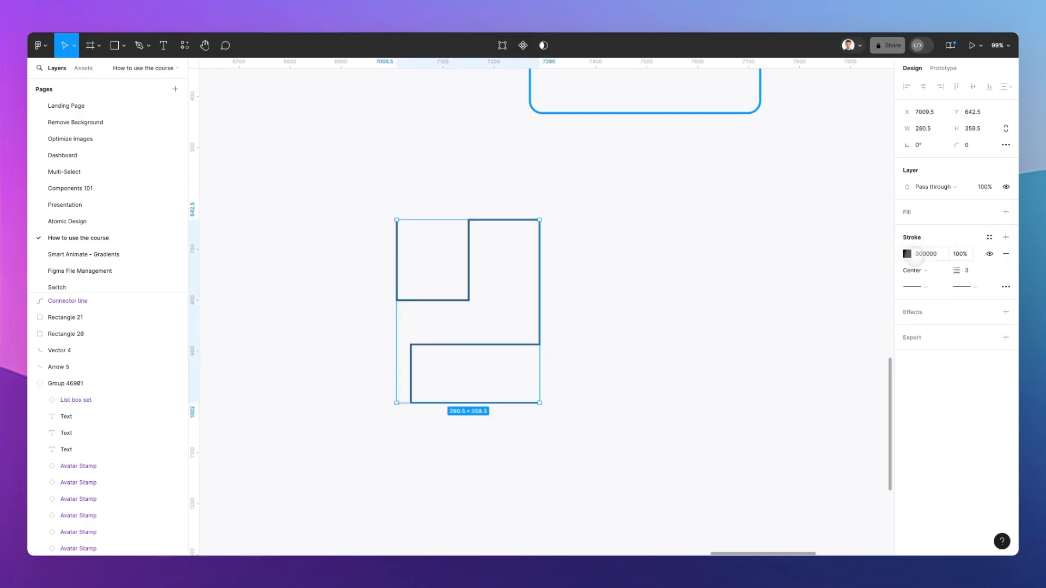
- Sample the connector's blue 0D99FF as the winding path's stroke colour and set its end point to Line arrow
key(i)
click(626, 113)
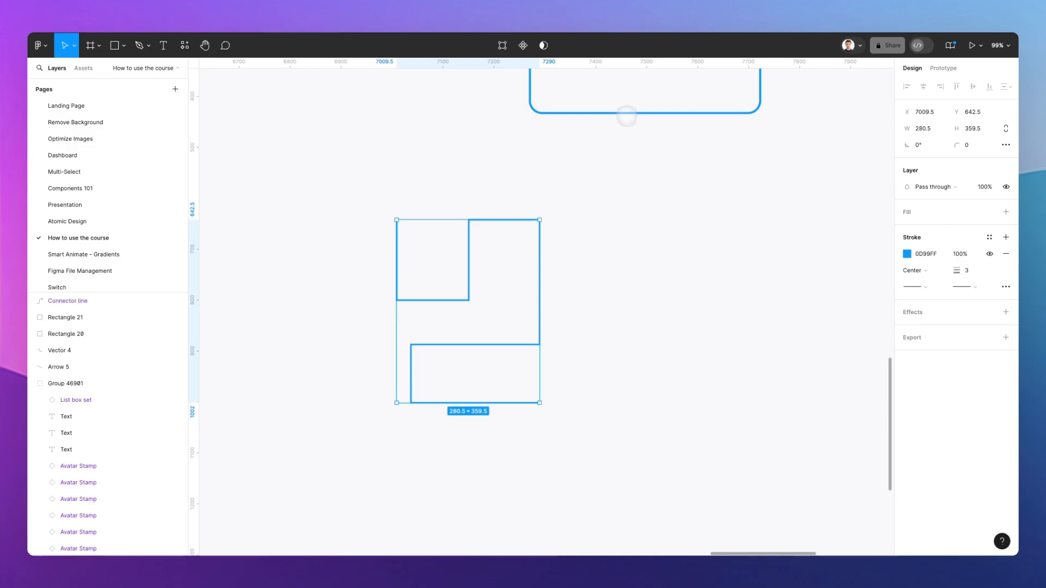
click(964, 286)
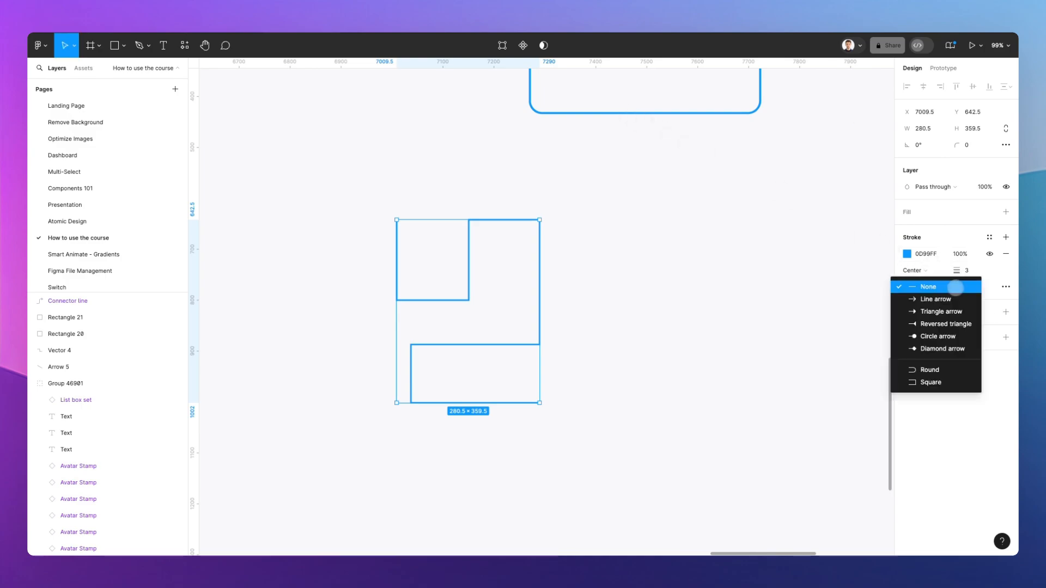
click(942, 300)
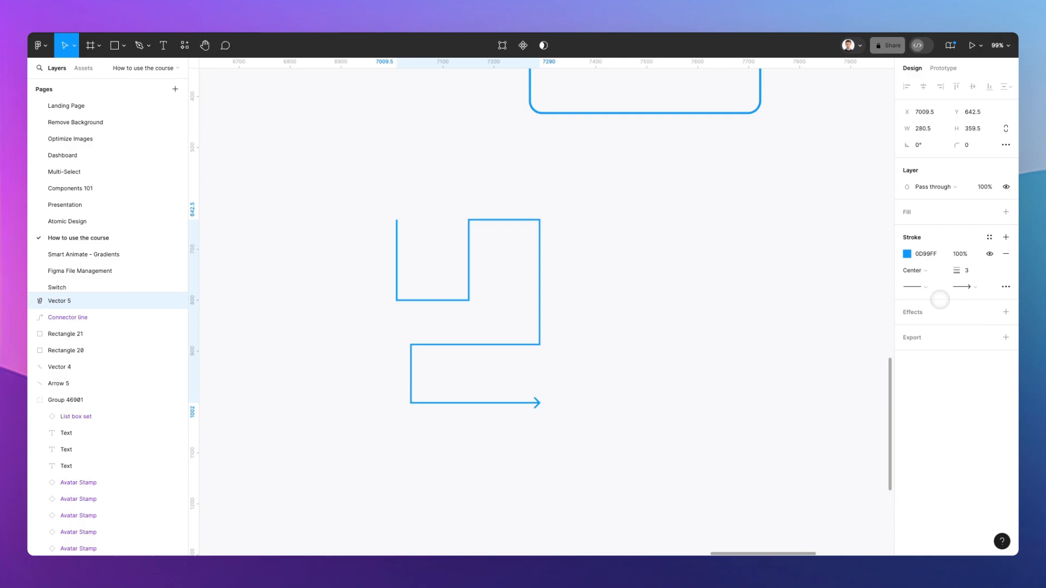
- Set the winding arrow's stroke width to 7 and its corner radius to 23, then deselect it
drag(954, 270, 956, 270)
drag(954, 146, 174, 149)
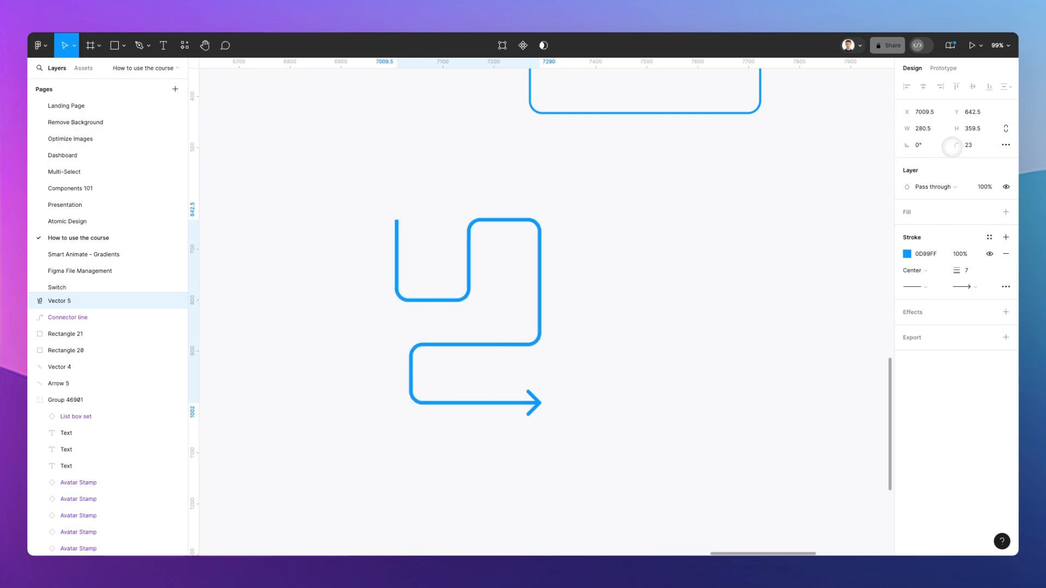
click(594, 329)
scroll(594, 328, up, 1)
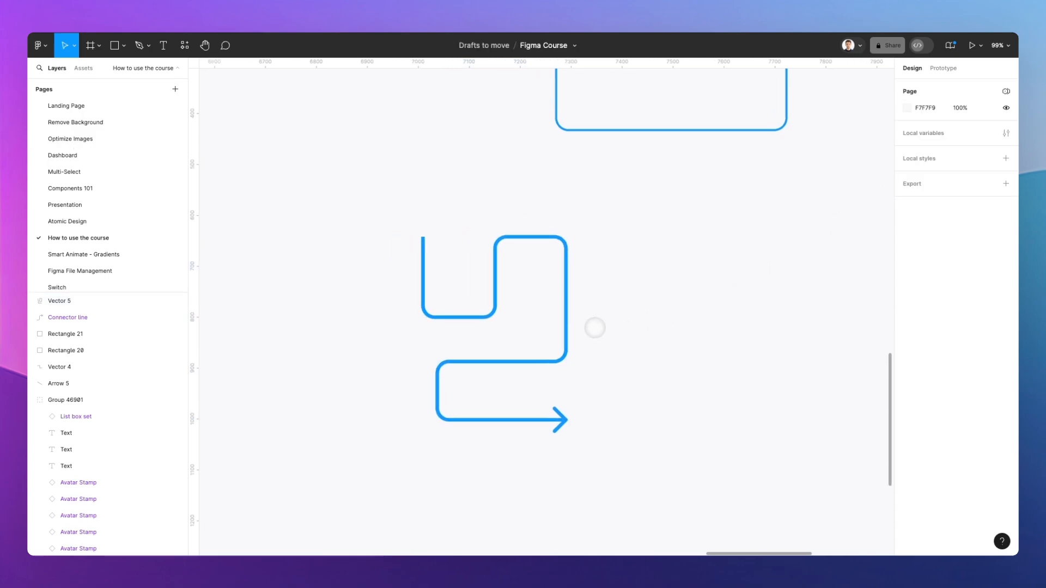
scroll(595, 328, up, 2)
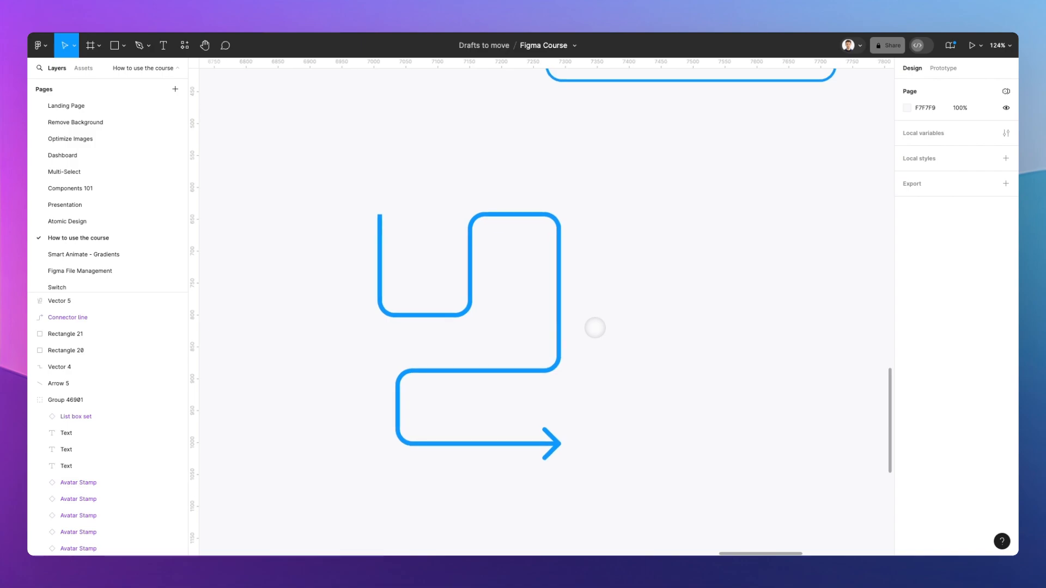
scroll(595, 327, down, 2)
scroll(595, 328, left, 2)
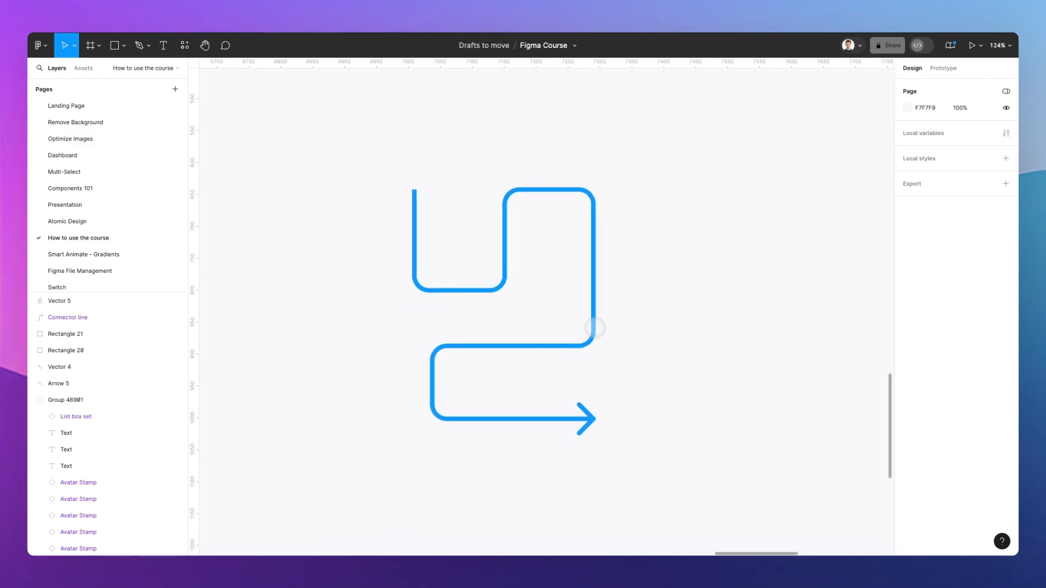
- Review the winding blue arrow alongside the black stepped arrow and the blue connector between the two grey rectangles
scroll(629, 326, down, 1)
scroll(632, 332, up, 3)
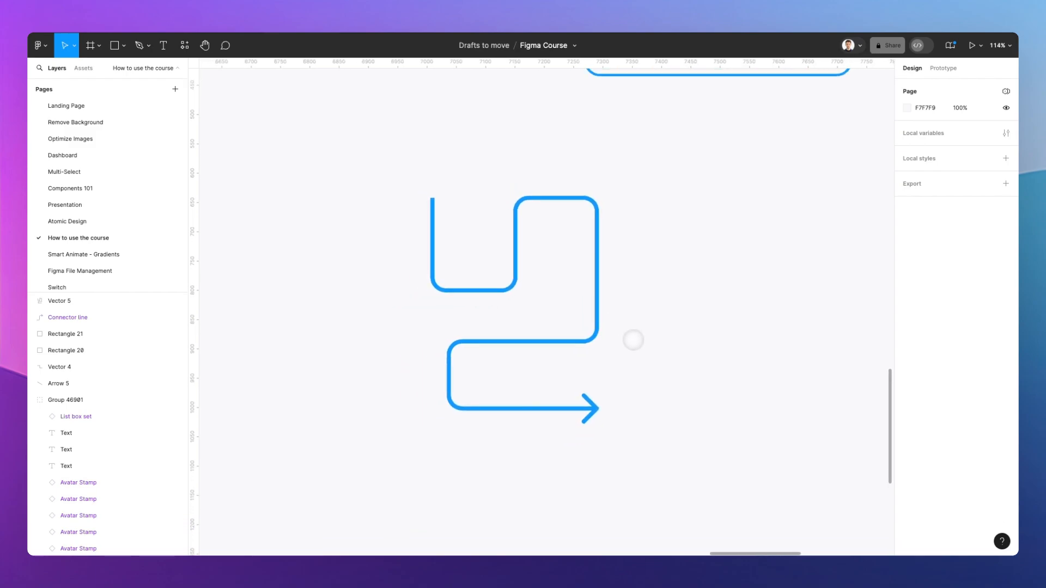
scroll(634, 340, up, 2)
scroll(634, 340, down, 2)
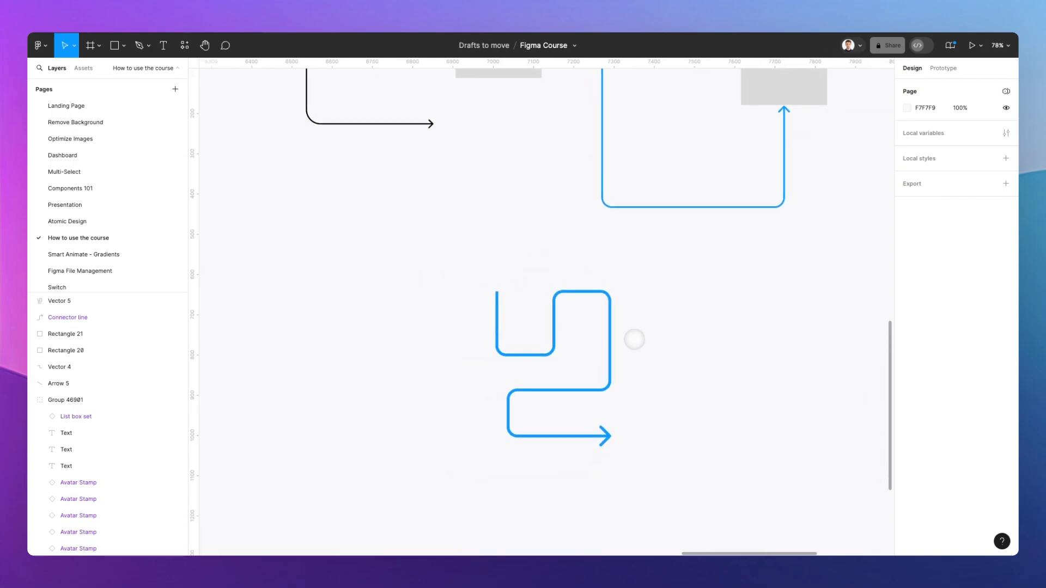
scroll(634, 339, up, 3)
scroll(633, 339, left, 3)
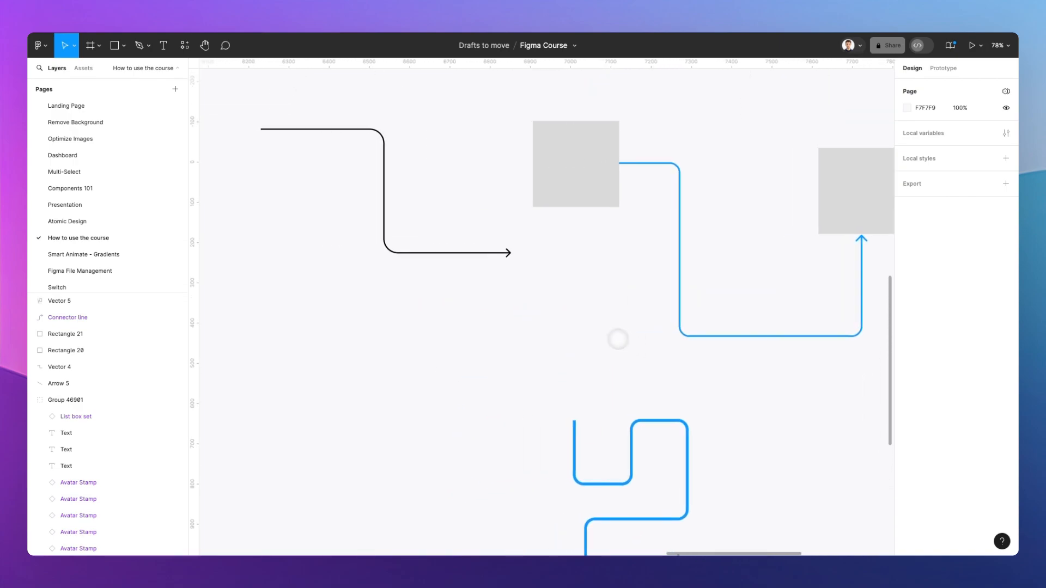
scroll(605, 327, right, 2)
scroll(604, 327, up, 1)
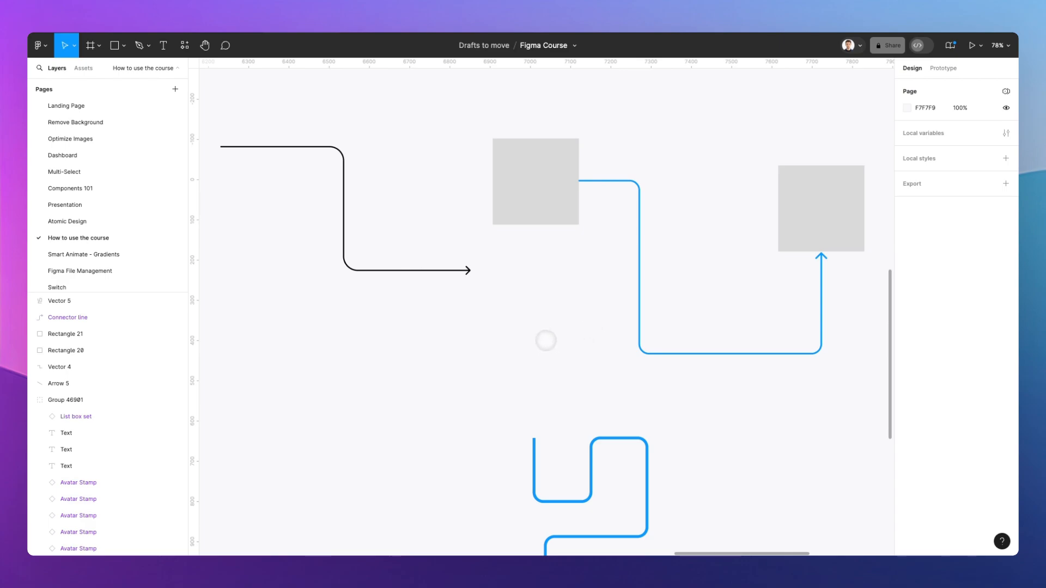
scroll(541, 340, down, 5)
scroll(535, 334, down, 2)
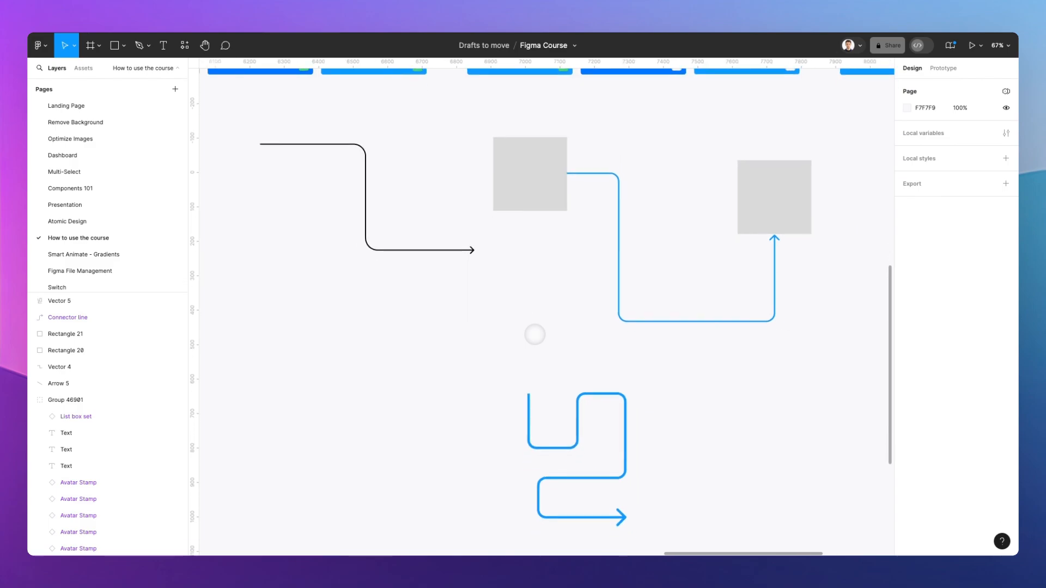
scroll(535, 335, down, 2)
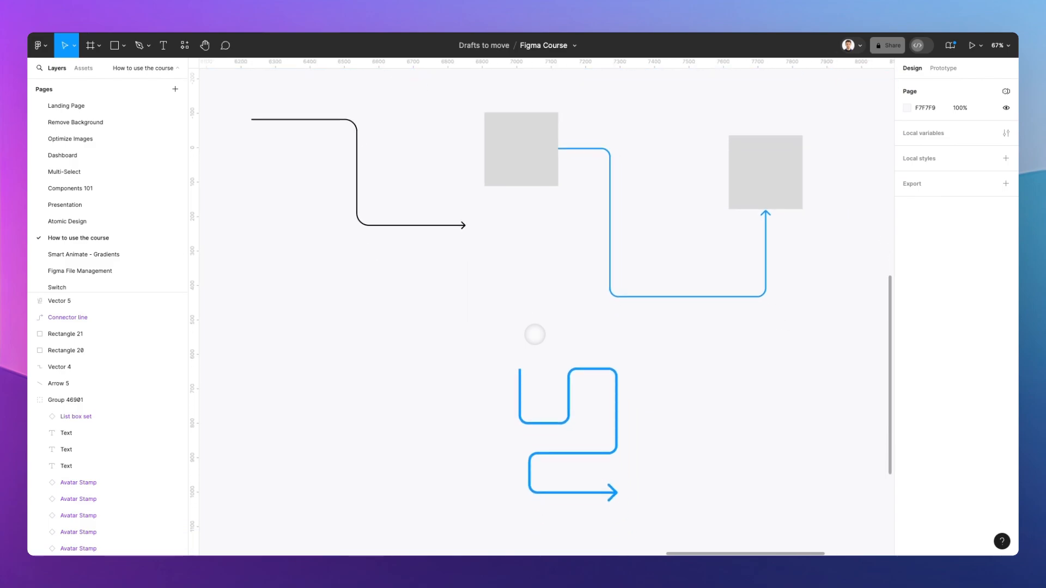
scroll(536, 334, down, 1)
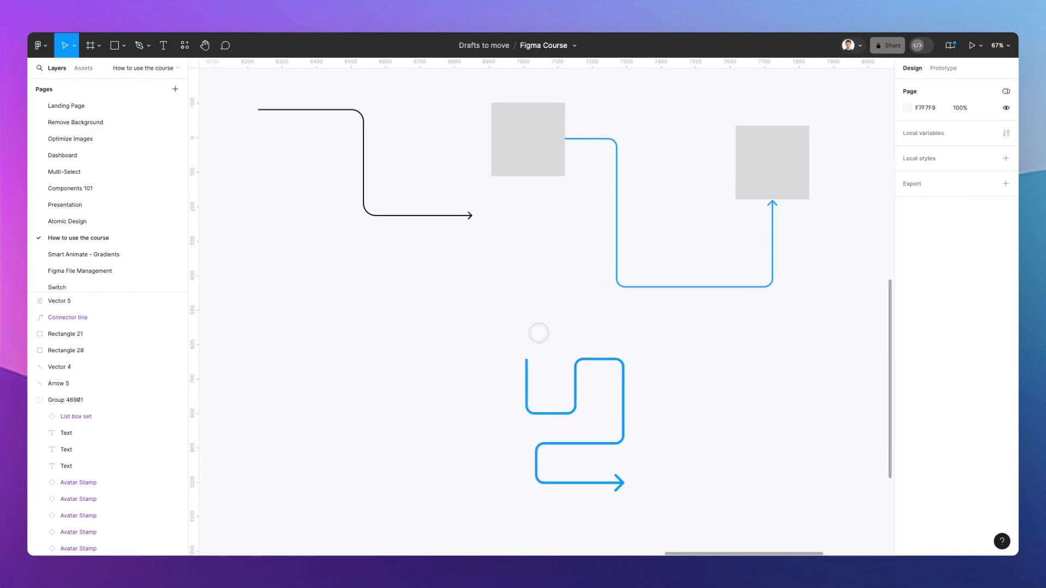